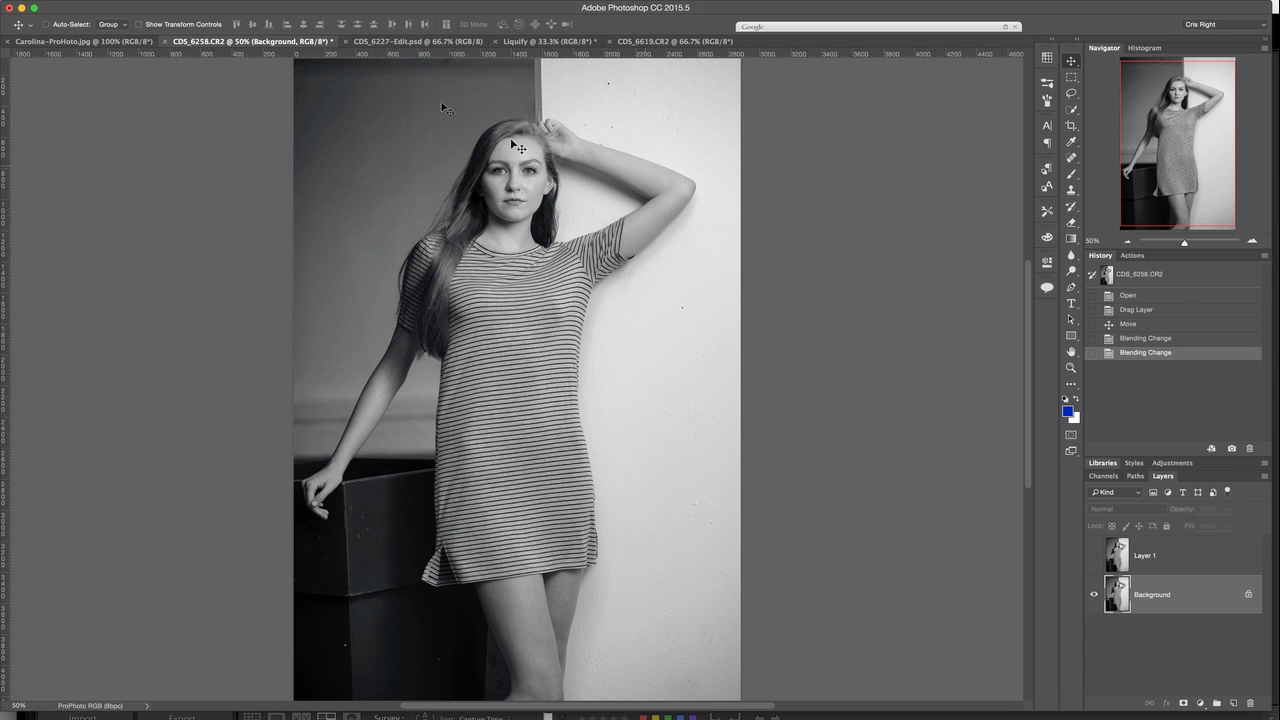
Open the Liquify filter for the Background layer
left_click(275, 0)
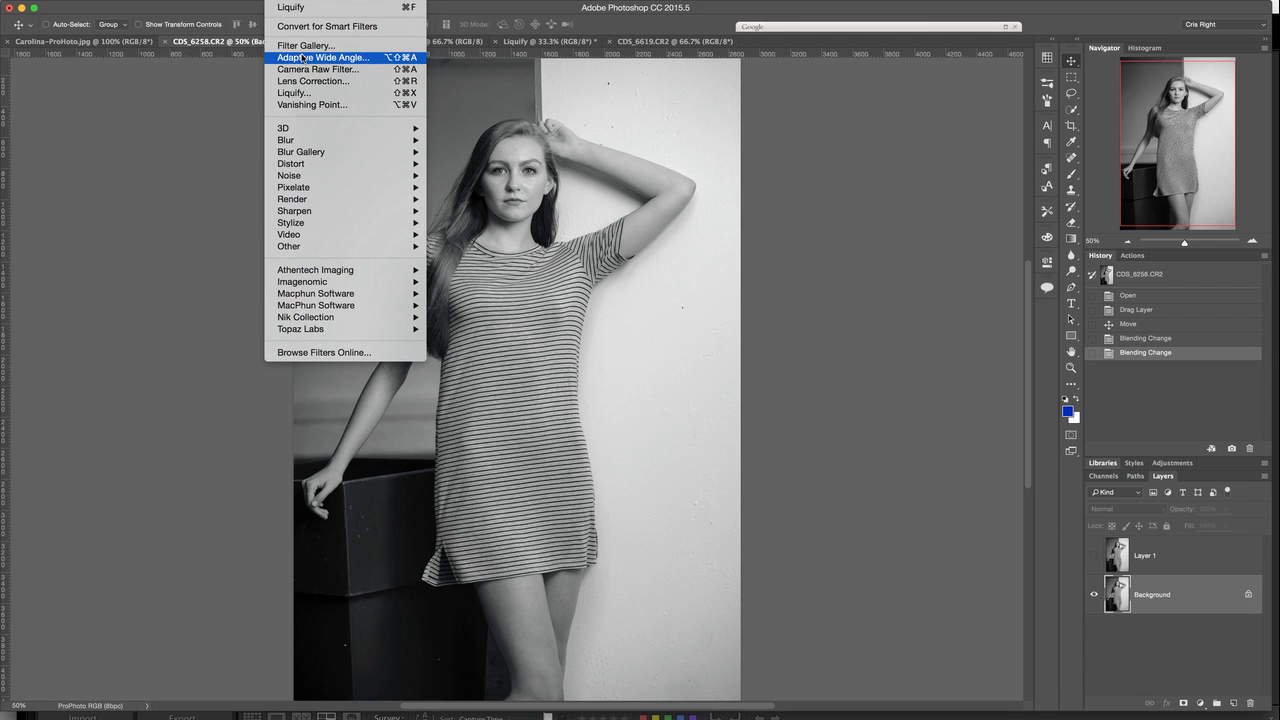
left_click(310, 93)
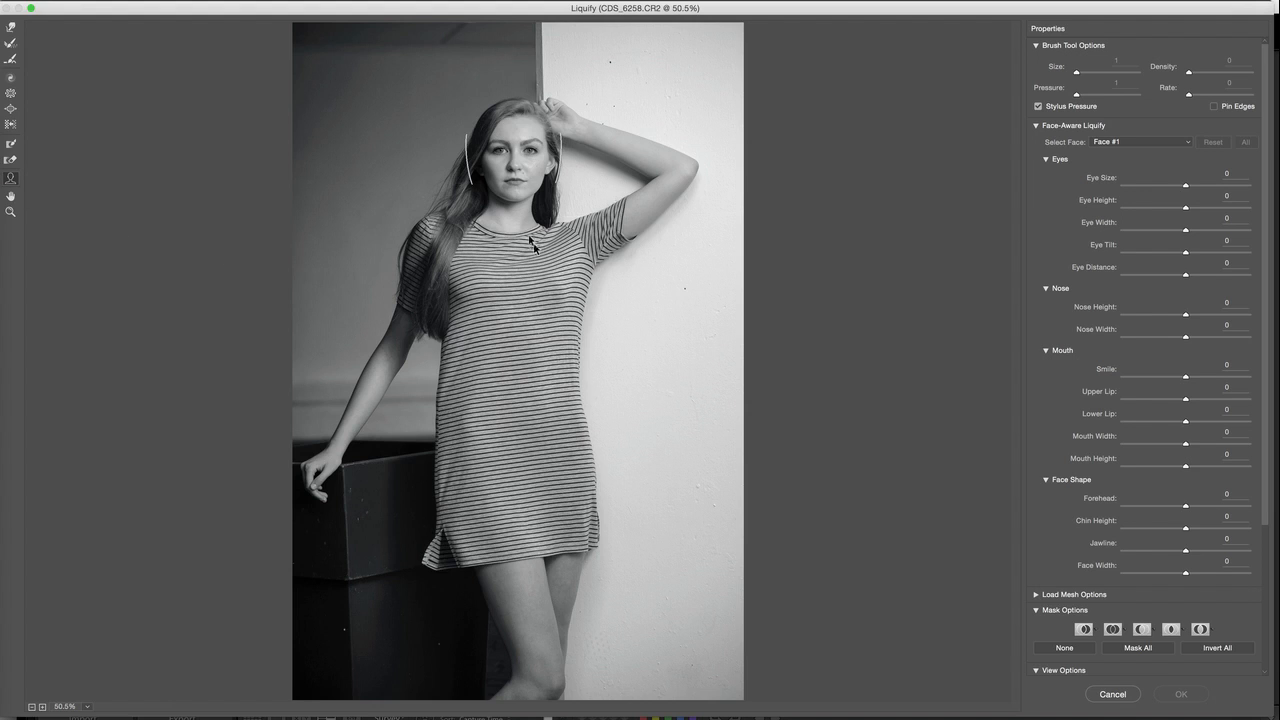
Examine the Face-Aware Liquify settings for the eyes, nose, mouth and face shape
mouse_move(471, 165)
left_click(1045, 480)
left_click(1045, 350)
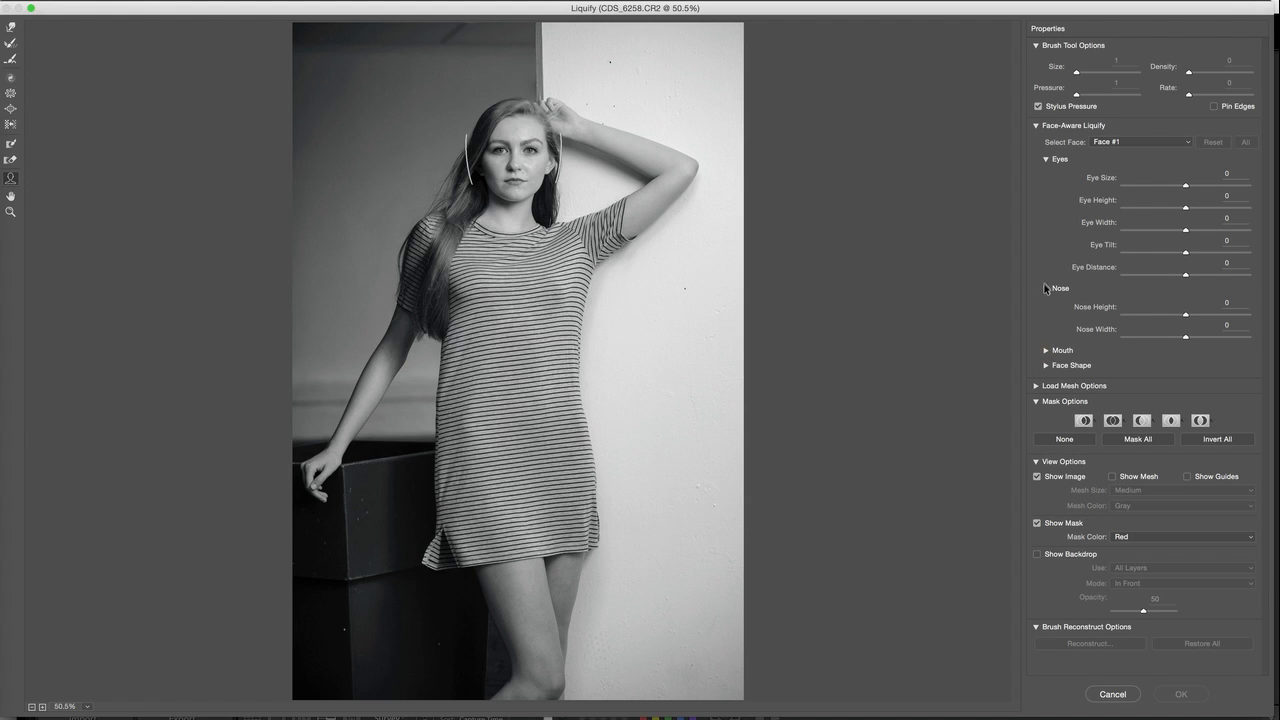
left_click(1045, 288)
left_click(1046, 159)
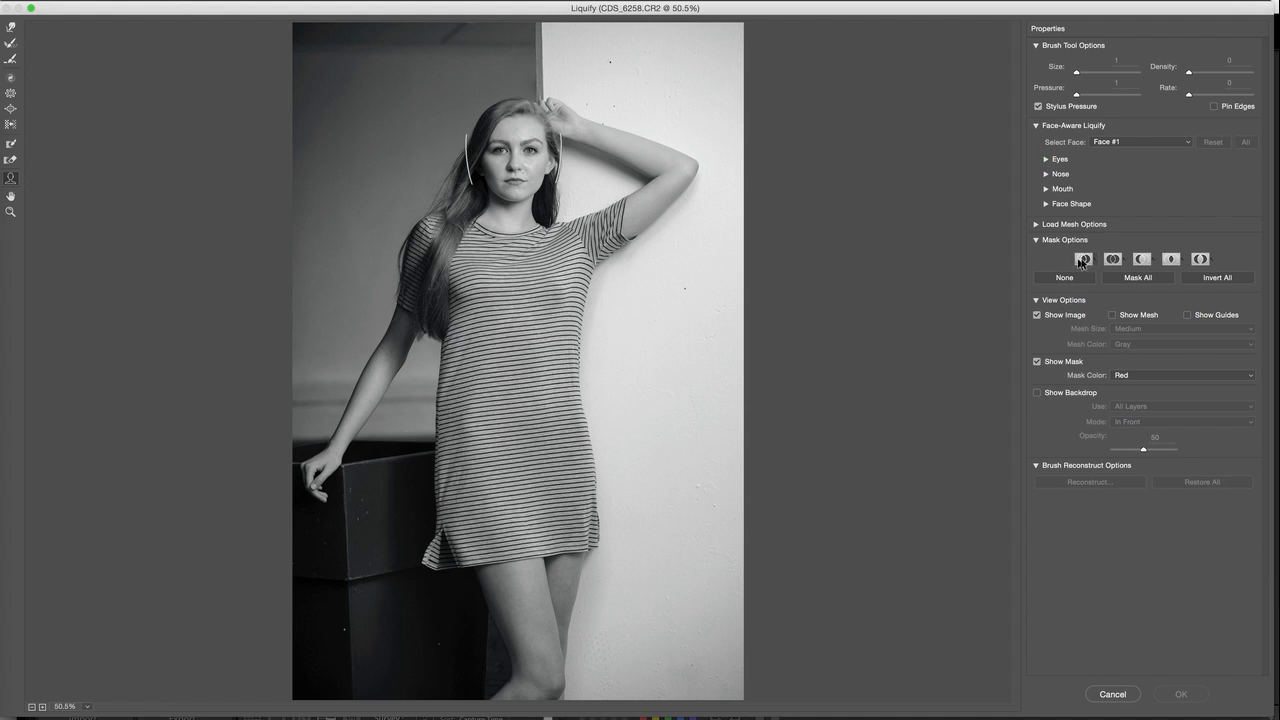
left_click(1046, 159)
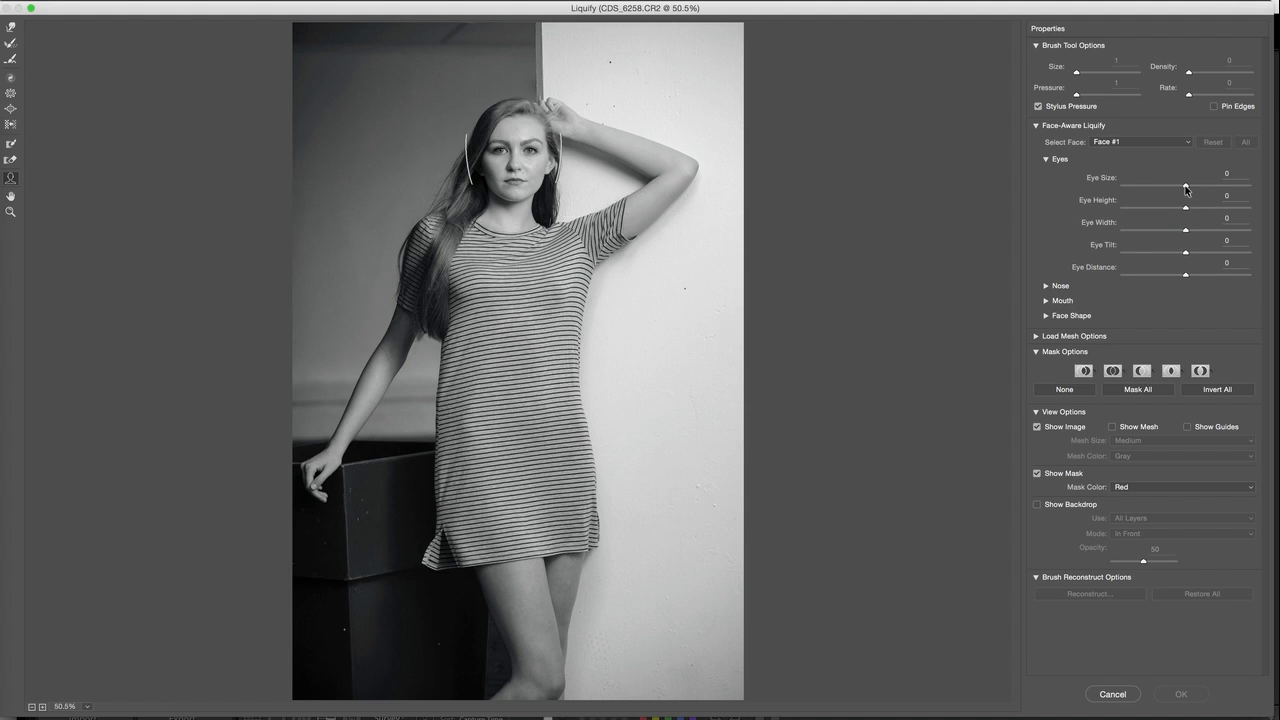
left_click_drag(1185, 190, 1185, 191)
left_click(1046, 286)
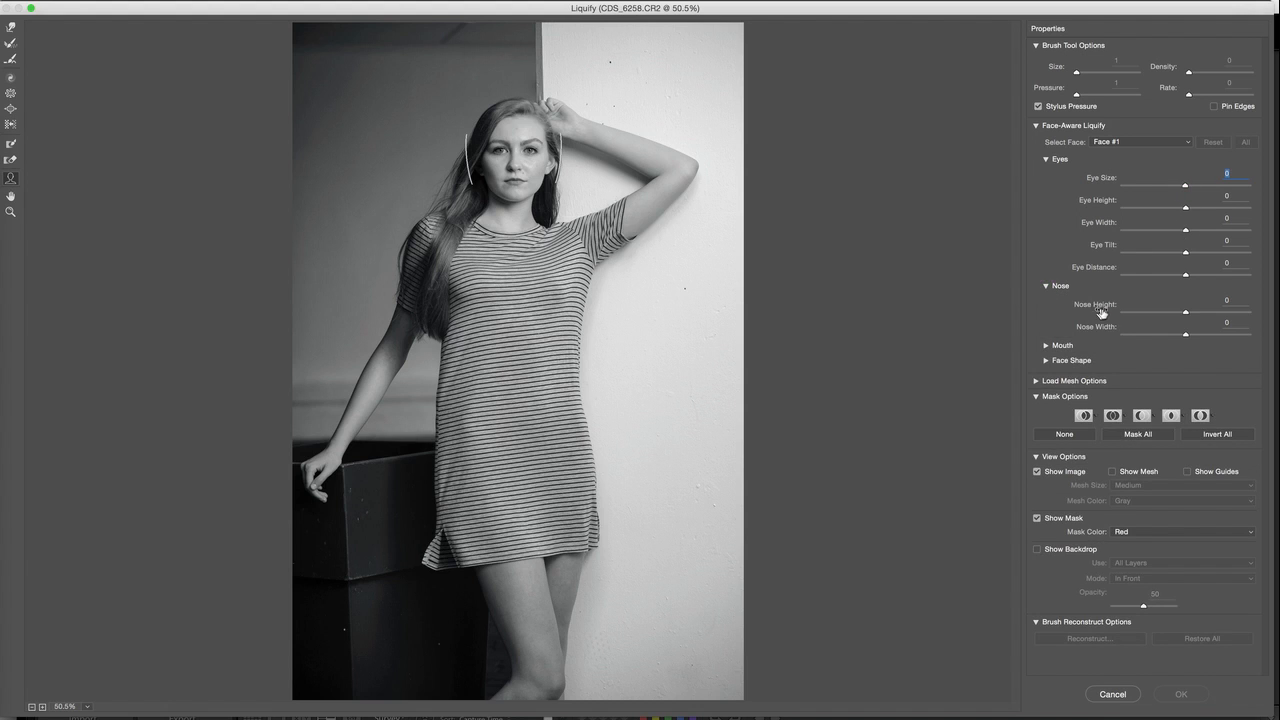
left_click(1046, 345)
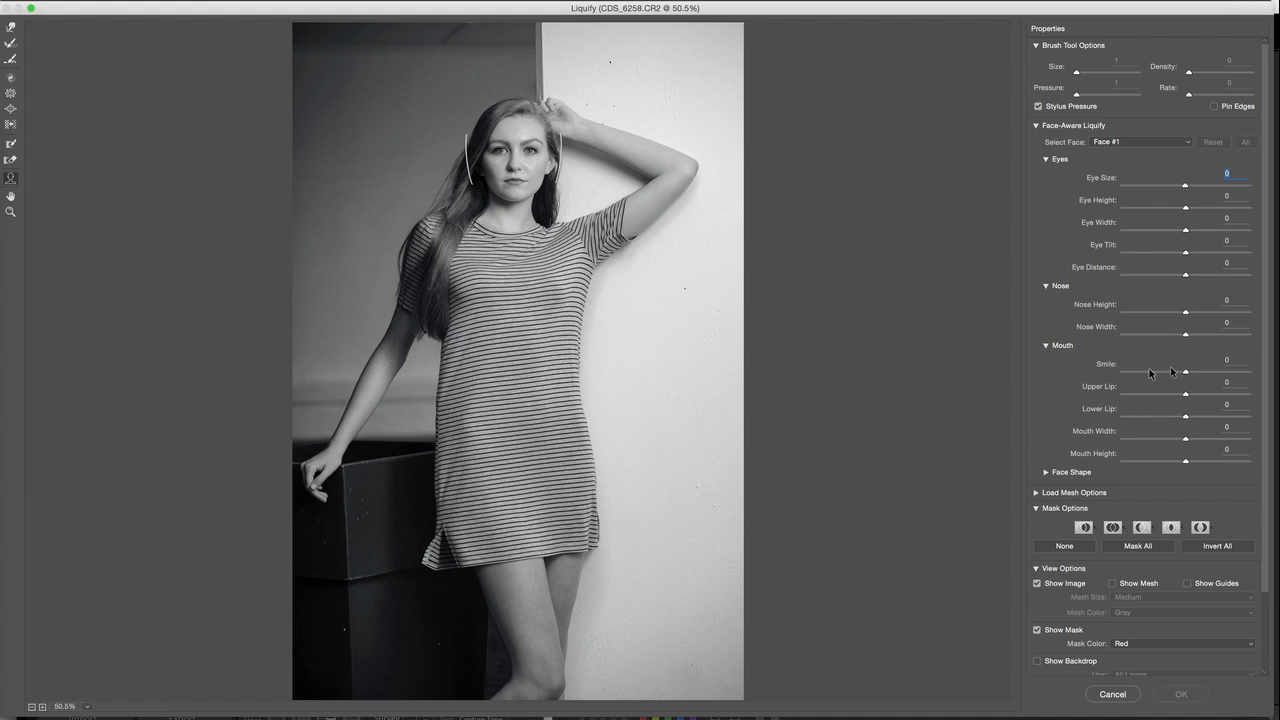
left_click(1046, 473)
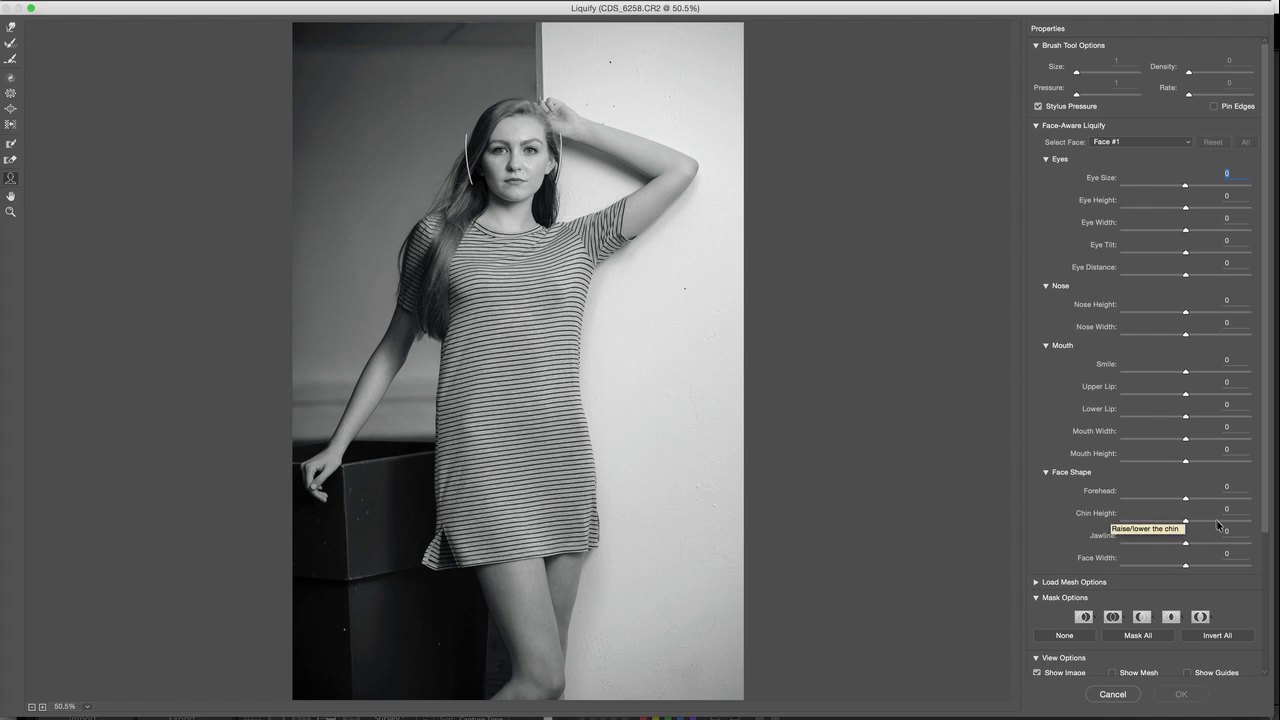
mouse_move(1185, 522)
left_mouse_down()
mouse_move(1220, 523)
mouse_move(1185, 523)
left_mouse_up()
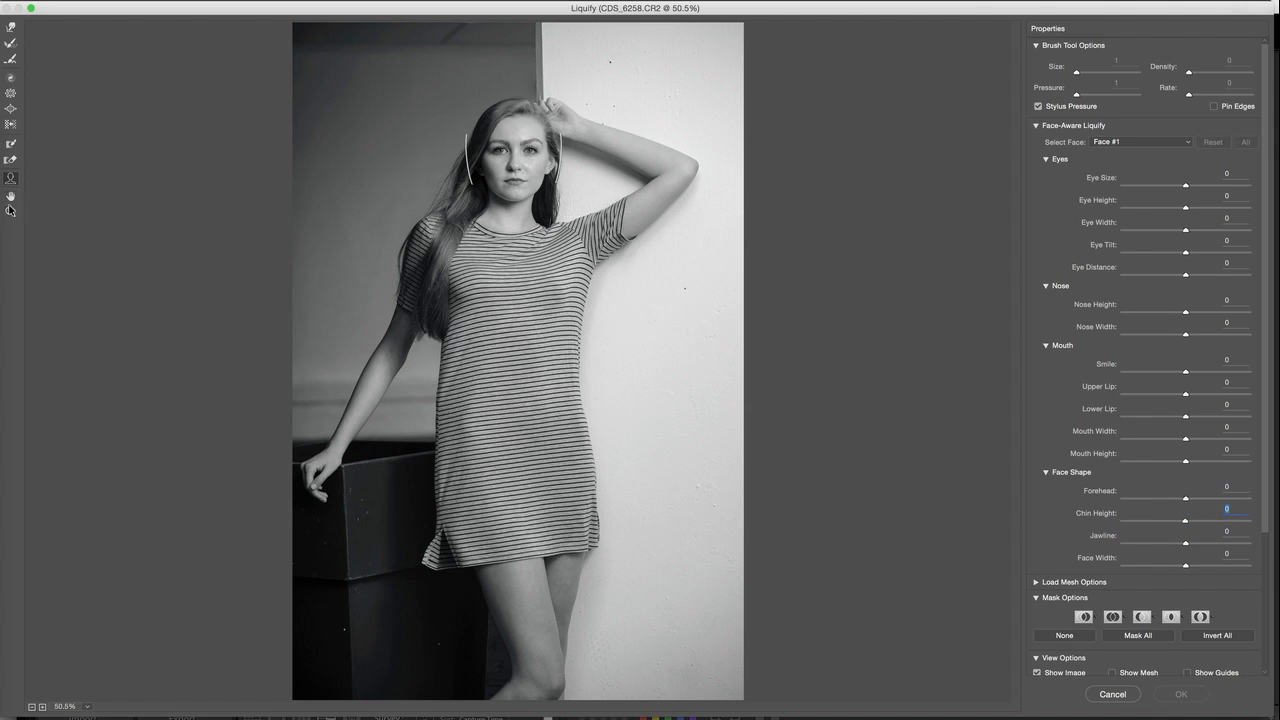
Narrow the woman's face with the Face tool to a Face Width of -92
left_click(10, 209)
left_click_drag(509, 188, 531, 220)
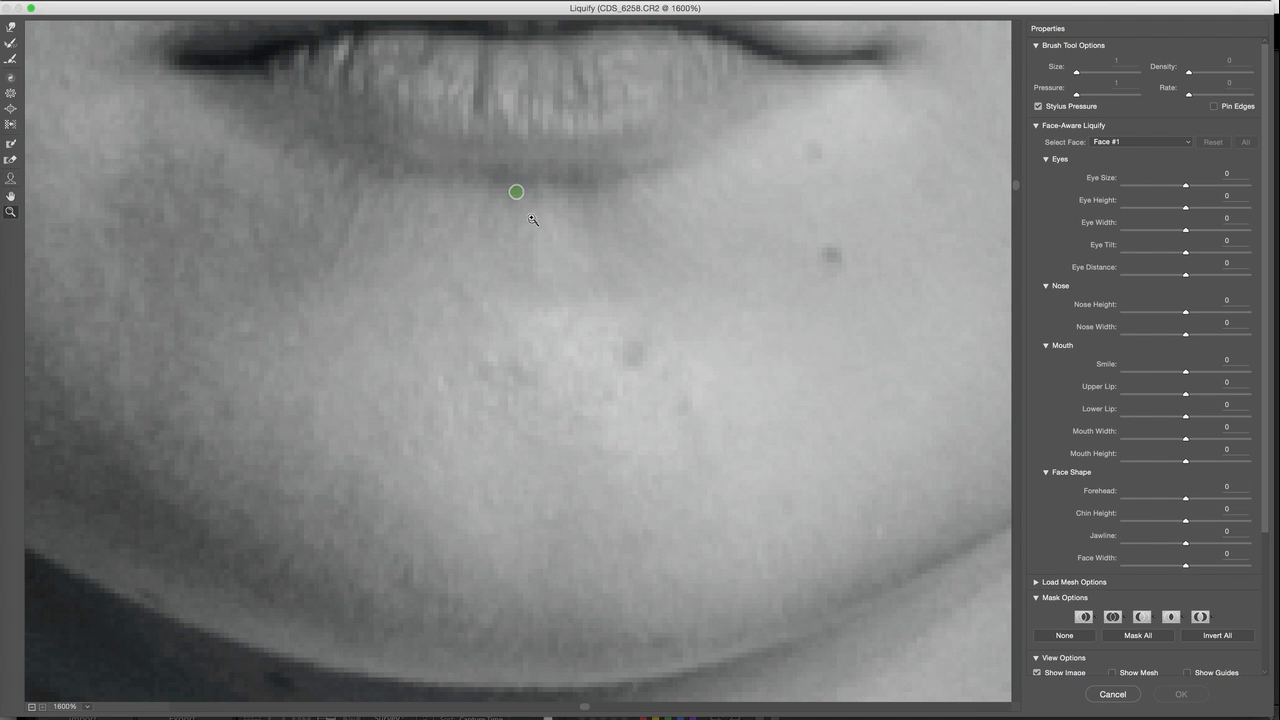
left_click(556, 238, "alt")
left_click(557, 237, "alt")
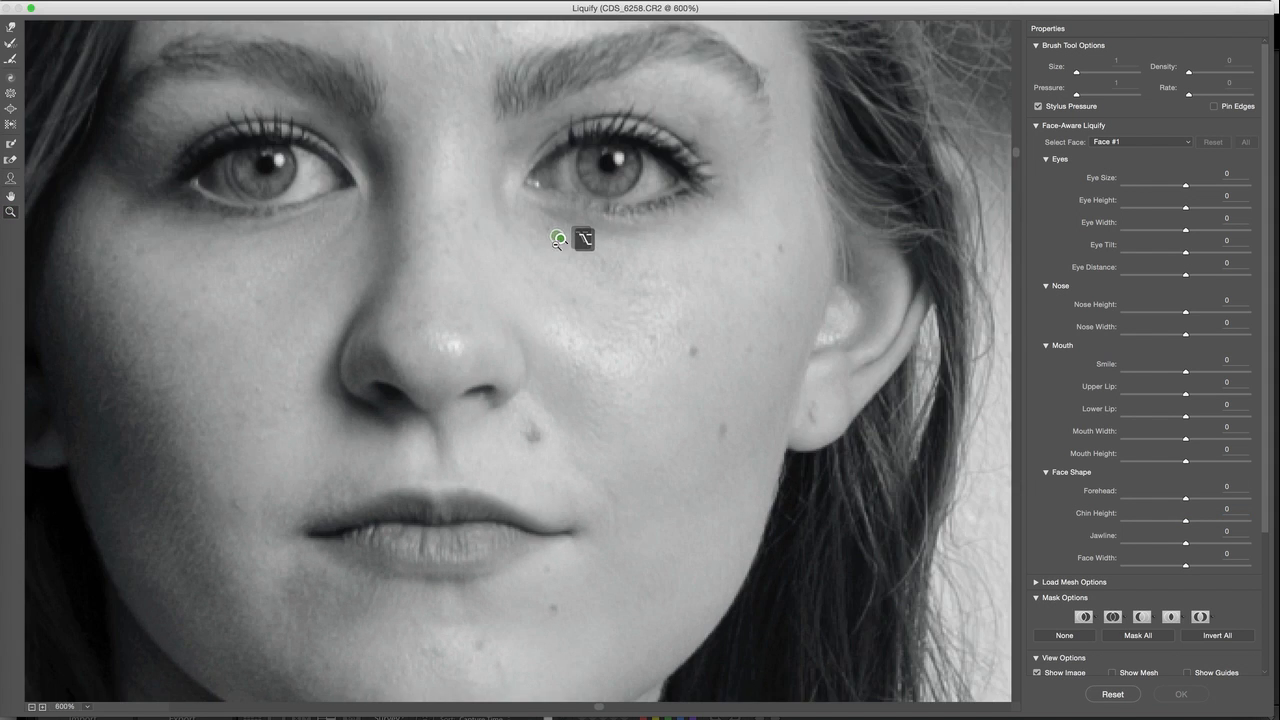
left_click(557, 238, "alt")
left_click(557, 251, "alt")
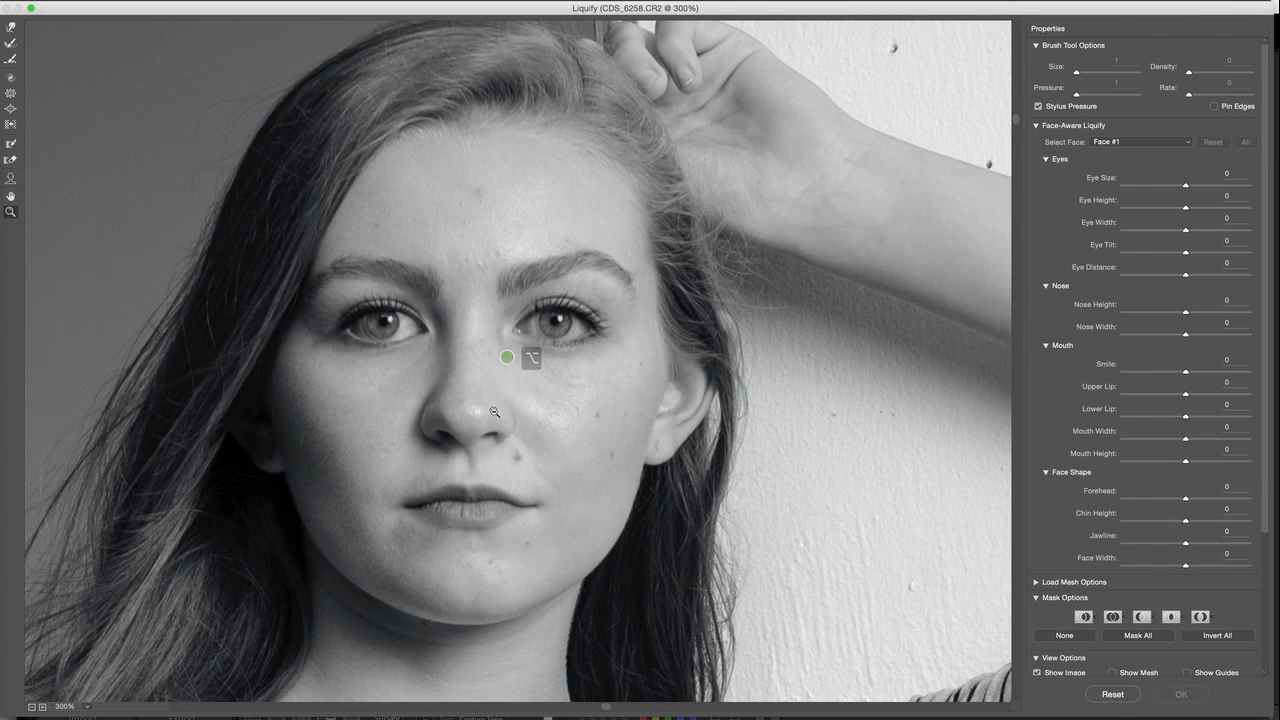
left_click(10, 178)
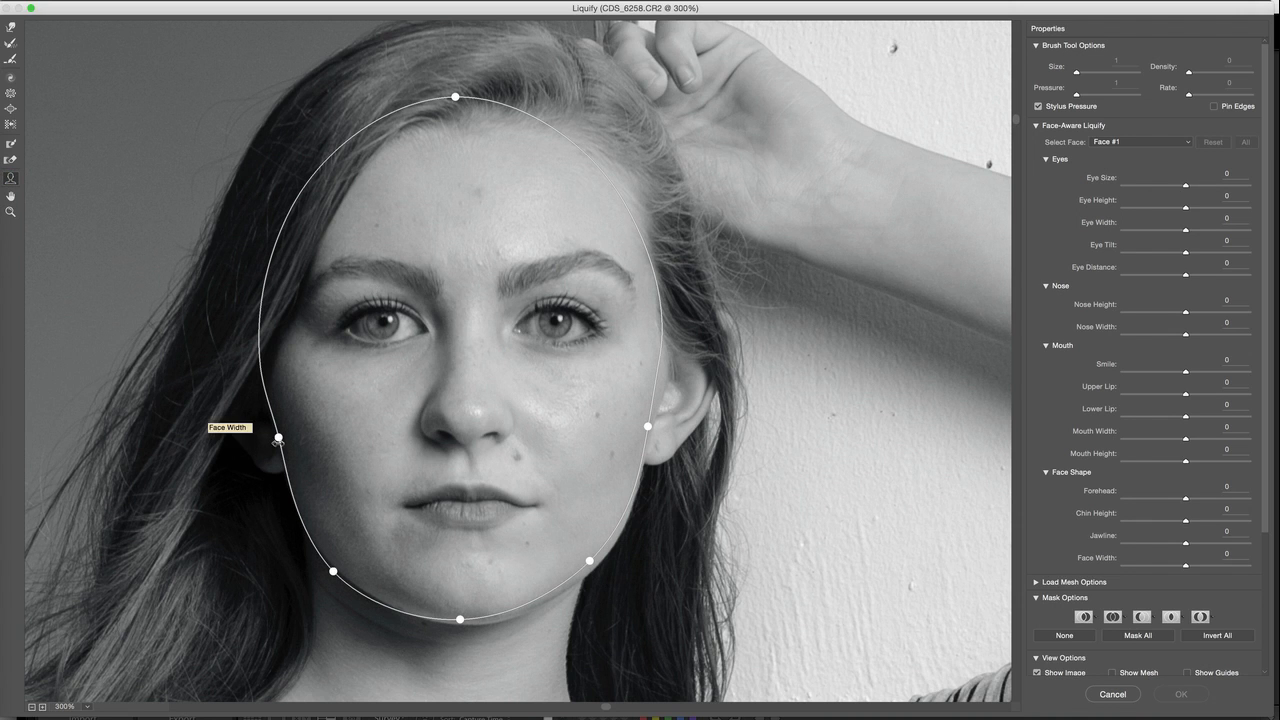
left_click_drag(278, 437, 302, 442)
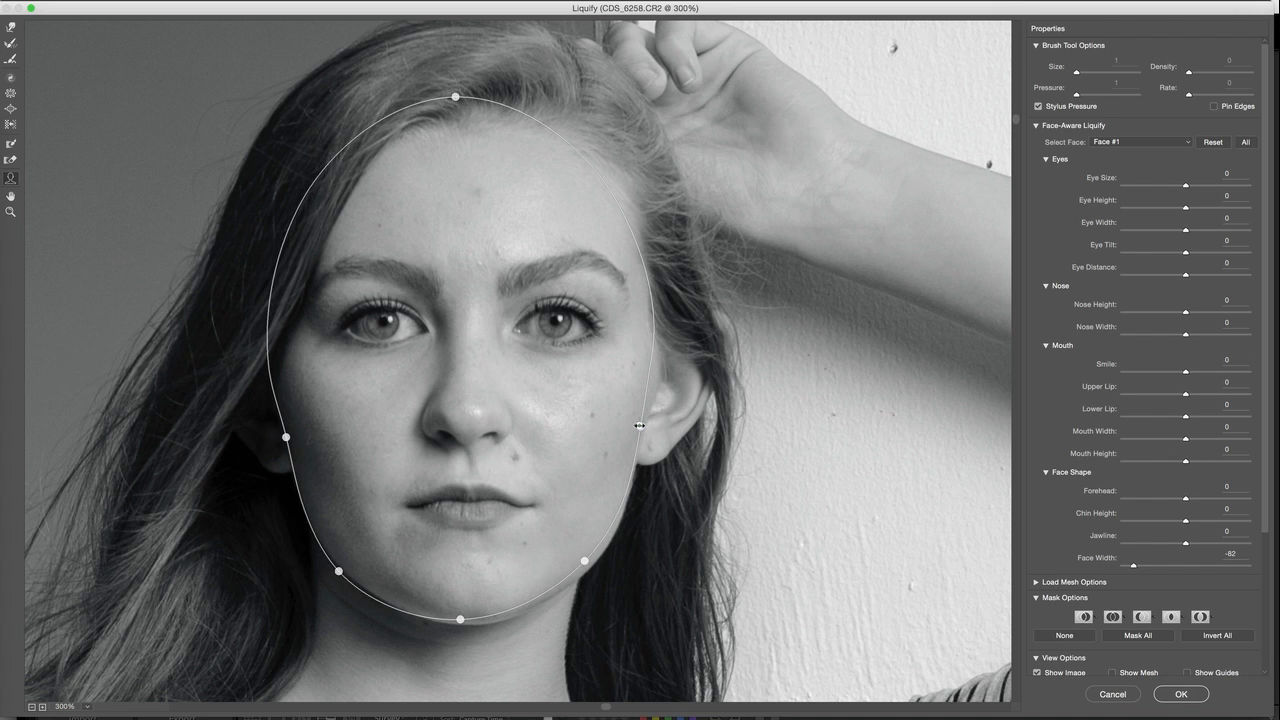
left_click_drag(638, 427, 639, 427)
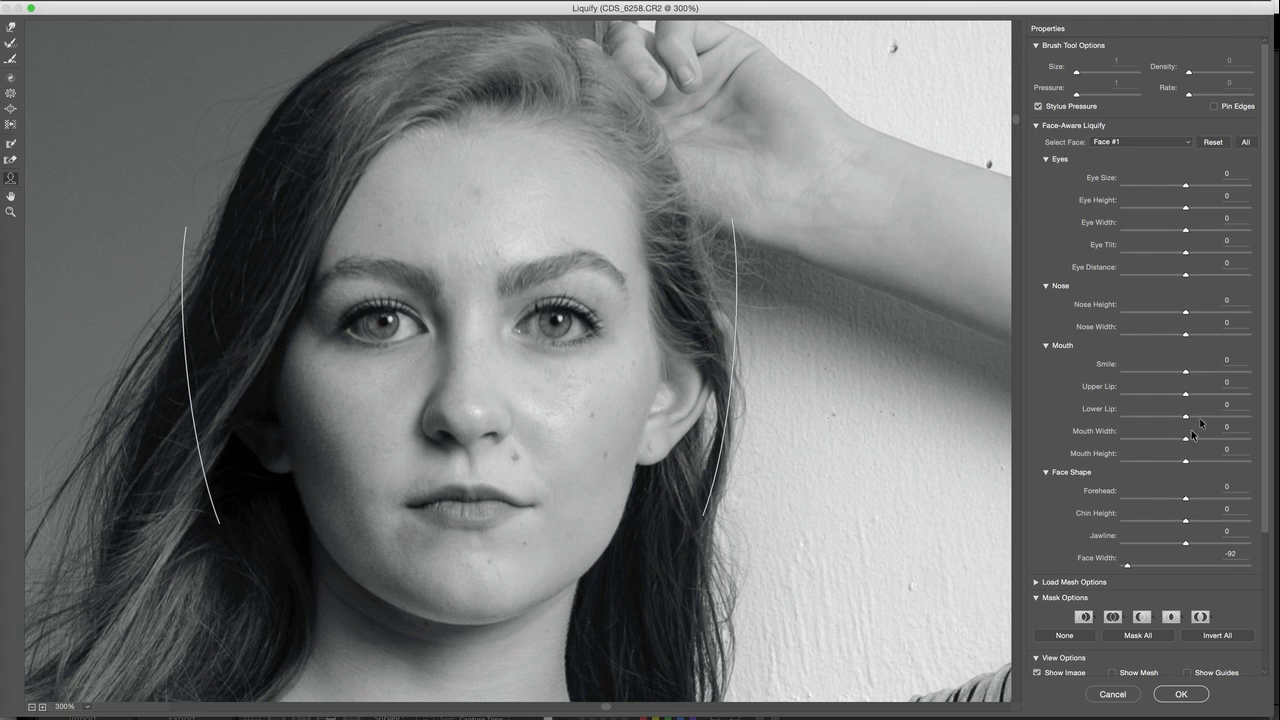
Adjust the face shape with the Face tool to a Chin Height of 34 and a Forehead of -56
mouse_move(464, 620)
left_click_drag(459, 619, 457, 606)
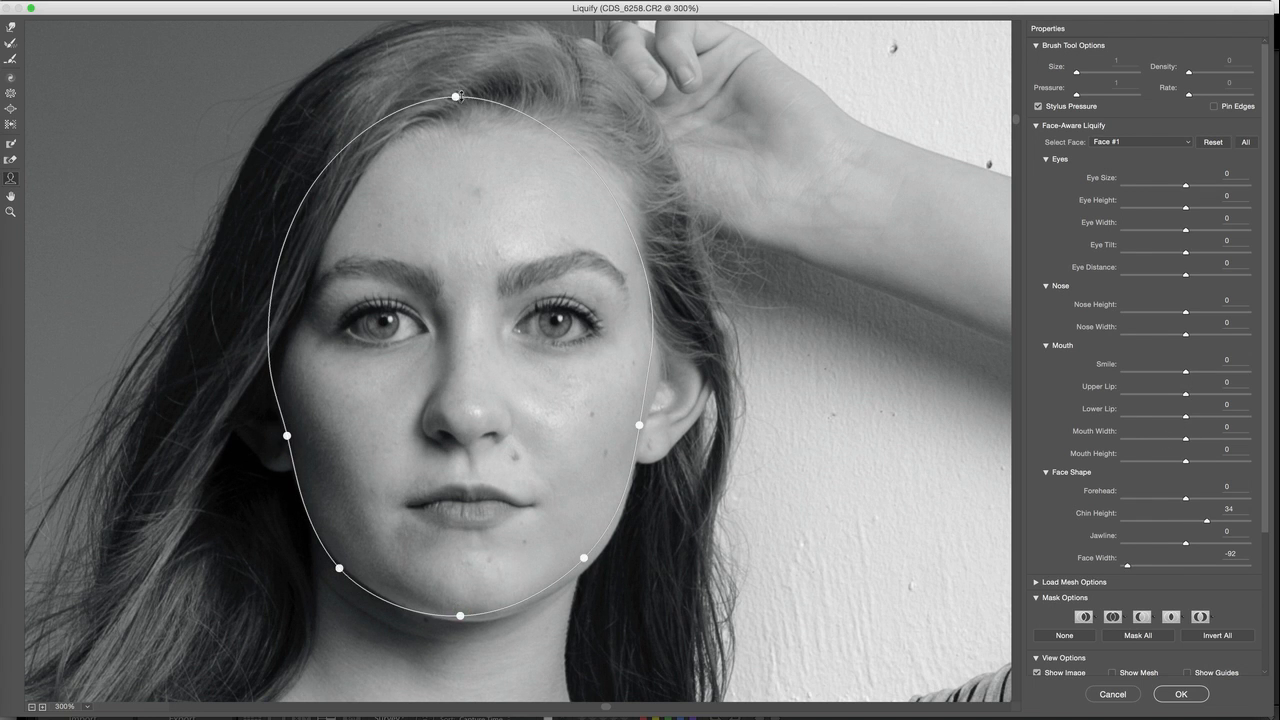
left_click_drag(456, 96, 456, 115)
Reshape the eyes to an Eye Height of -15, Eye Width of 31, Eye Tilt of 11 and Eye Distance of -17
mouse_move(595, 322)
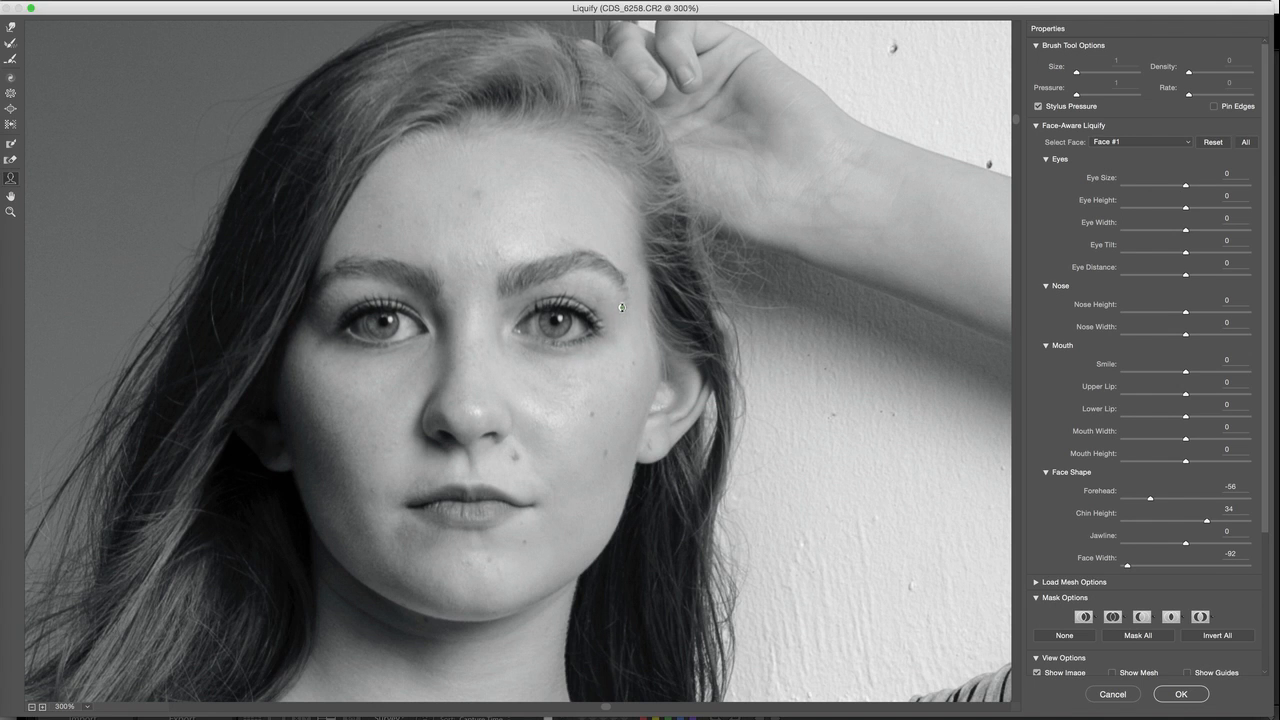
left_click_drag(621, 315, 615, 315)
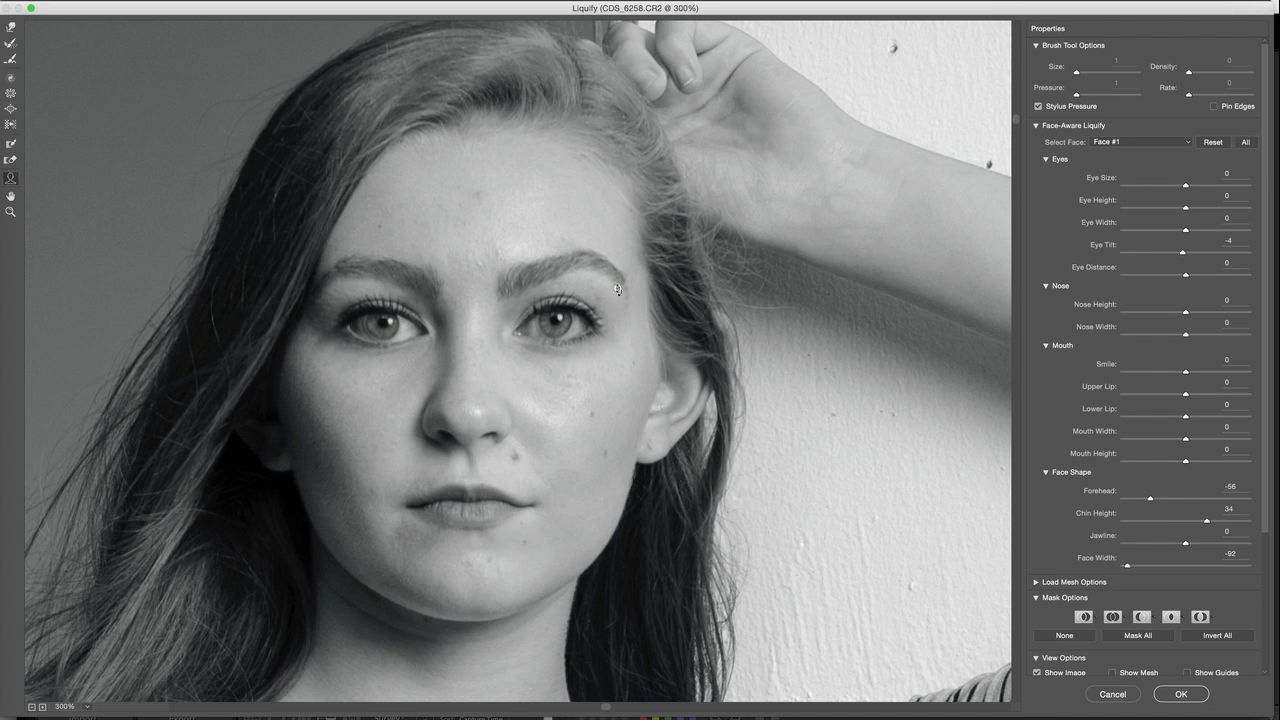
left_click_drag(628, 340, 631, 320)
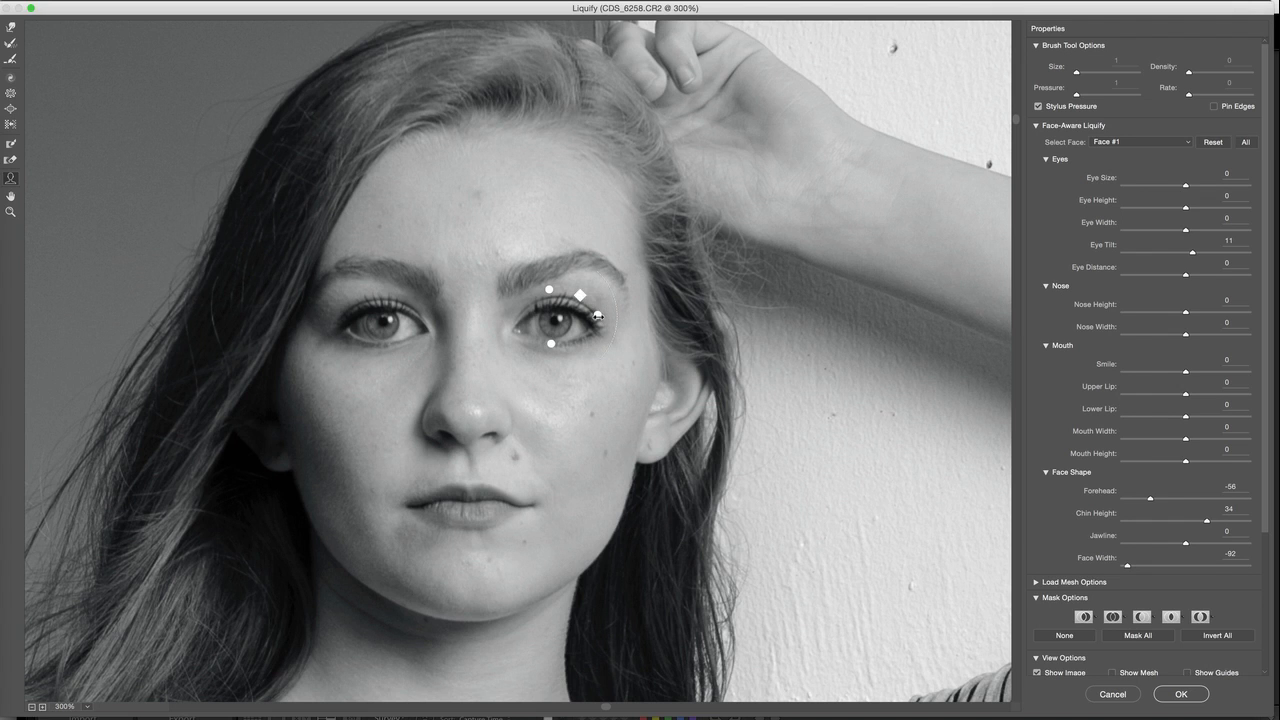
left_click_drag(607, 314, 556, 332)
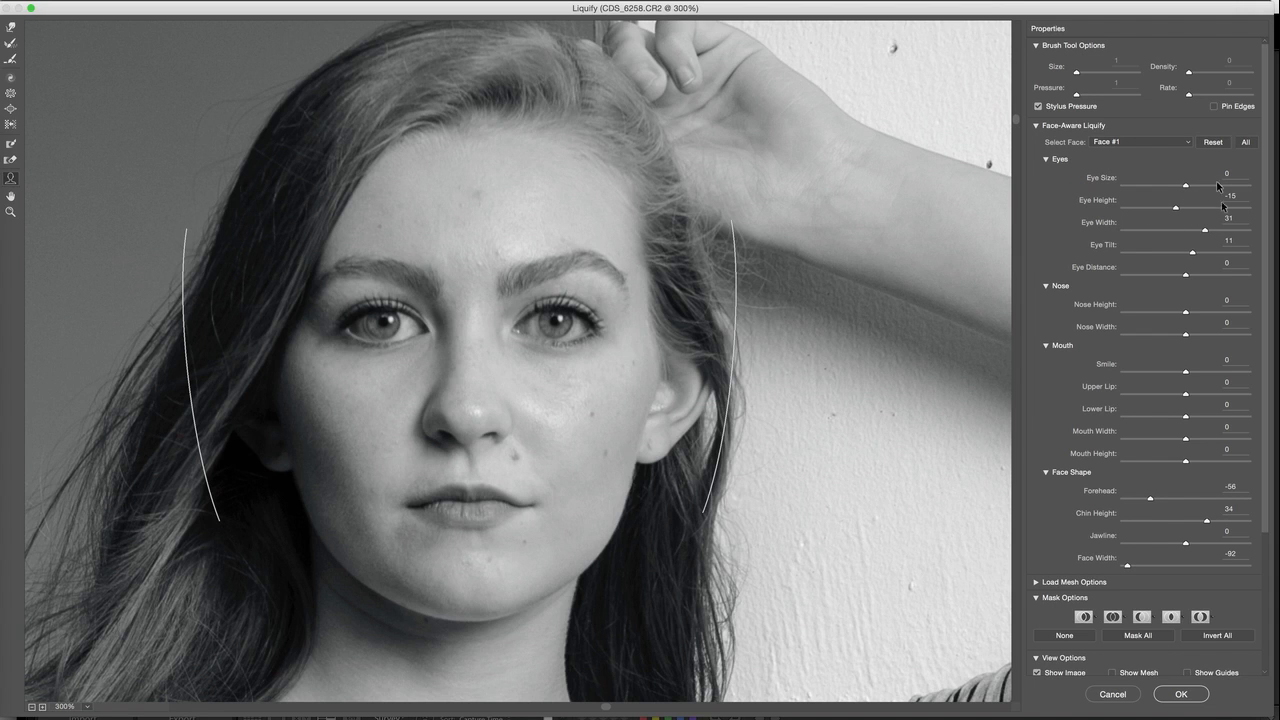
left_click(1186, 277)
left_click_drag(1186, 279, 1174, 279)
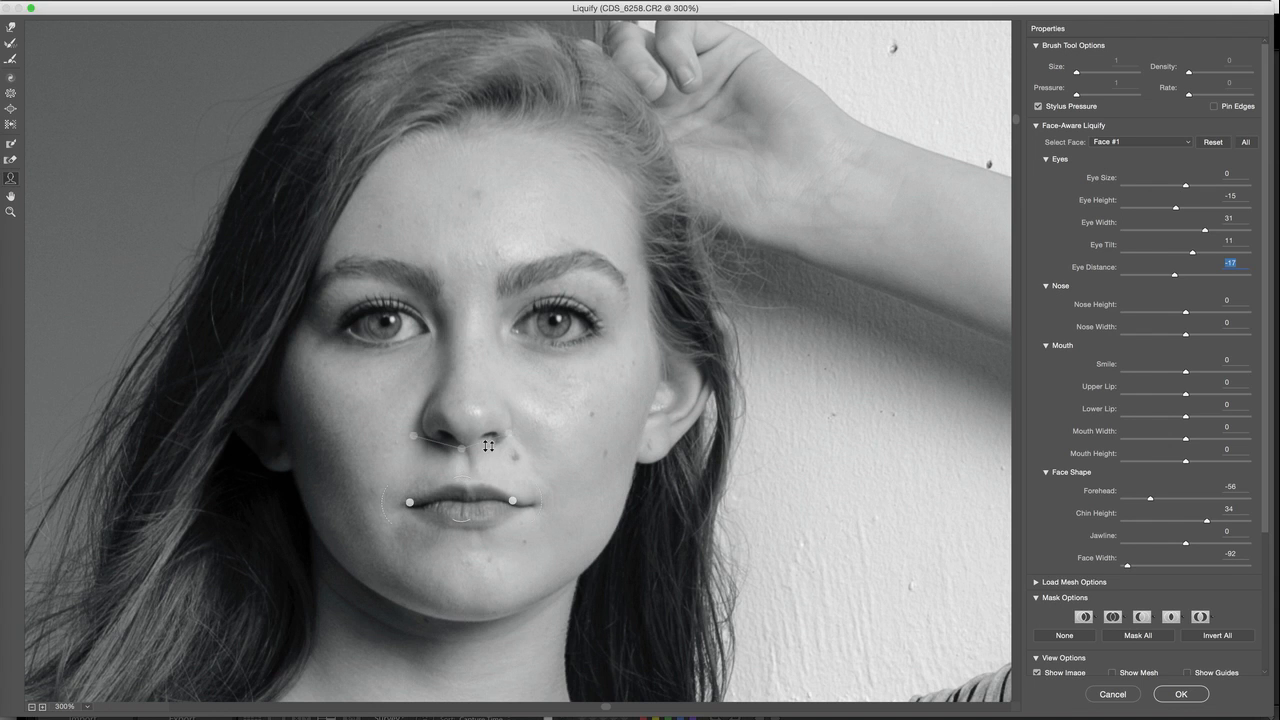
Set the Nose Width to -27 and reshape the mouth to Smile -12, Lower Lip -67 and Mouth Width -28
left_click_drag(511, 433, 498, 431)
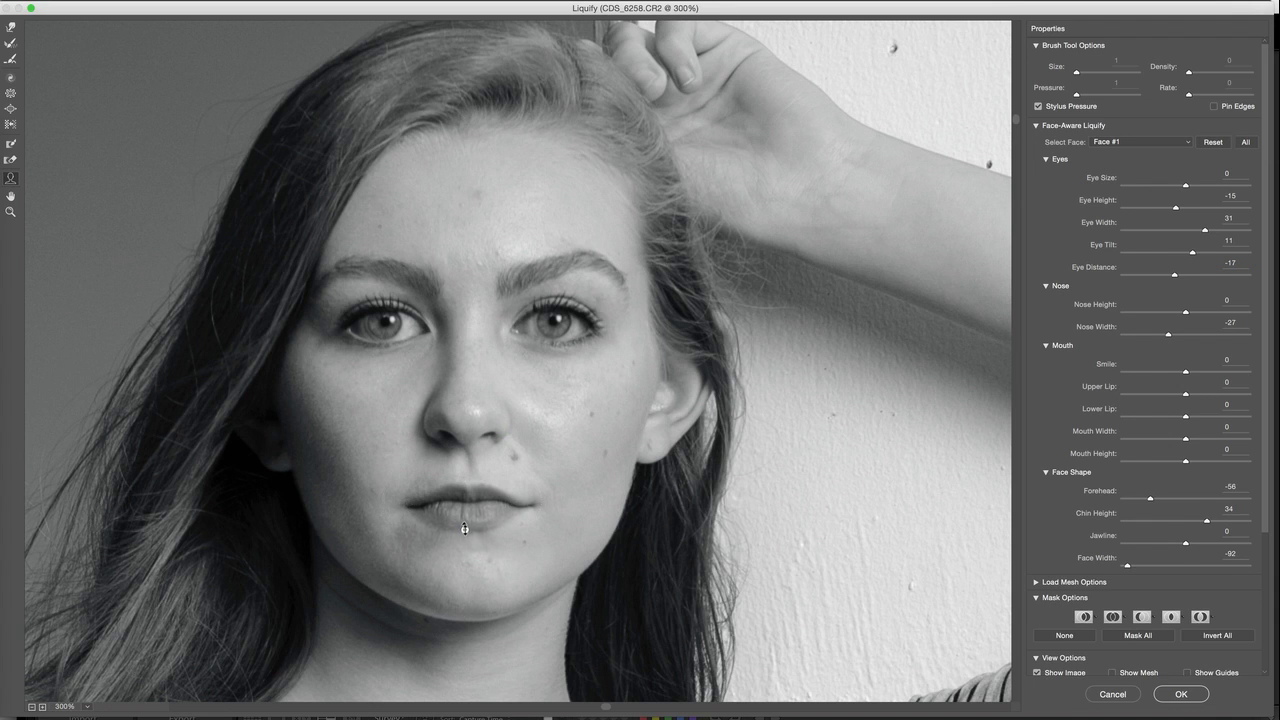
left_click_drag(464, 539, 464, 541)
left_click_drag(419, 506, 382, 496)
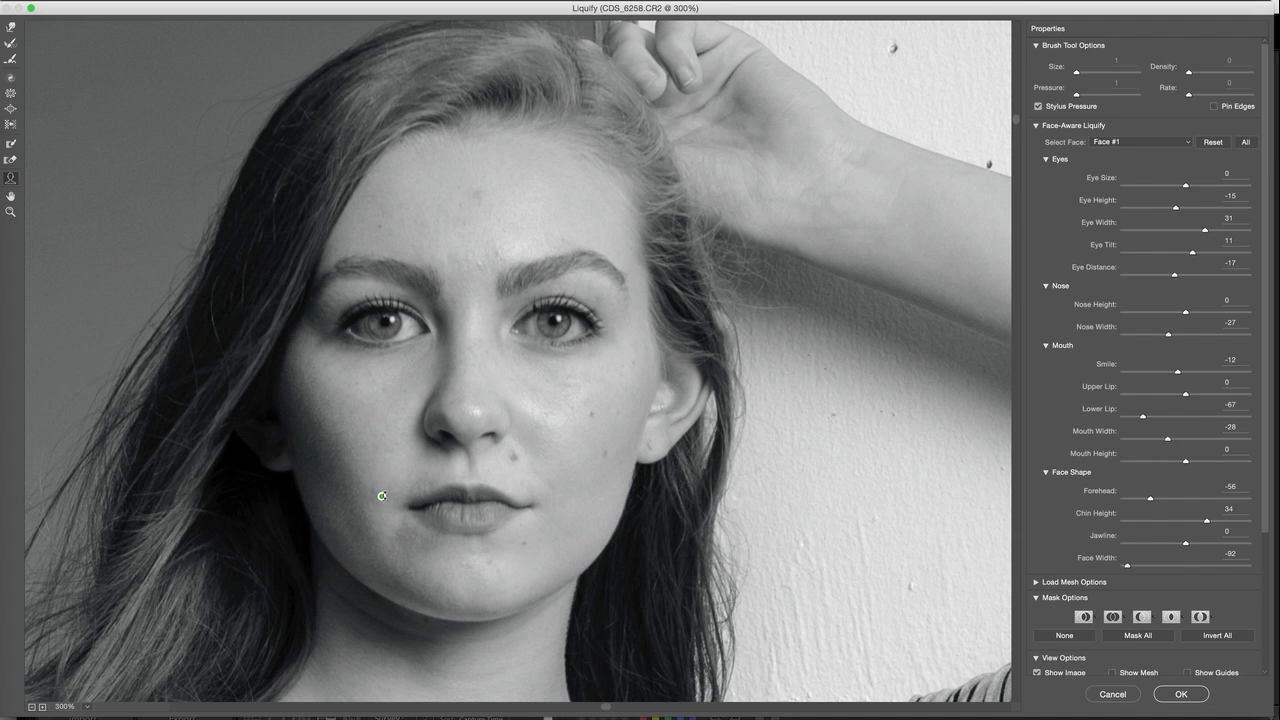
Set the Chin Height to 23 and review the reshaped face within the full figure
left_click_drag(461, 620, 463, 616)
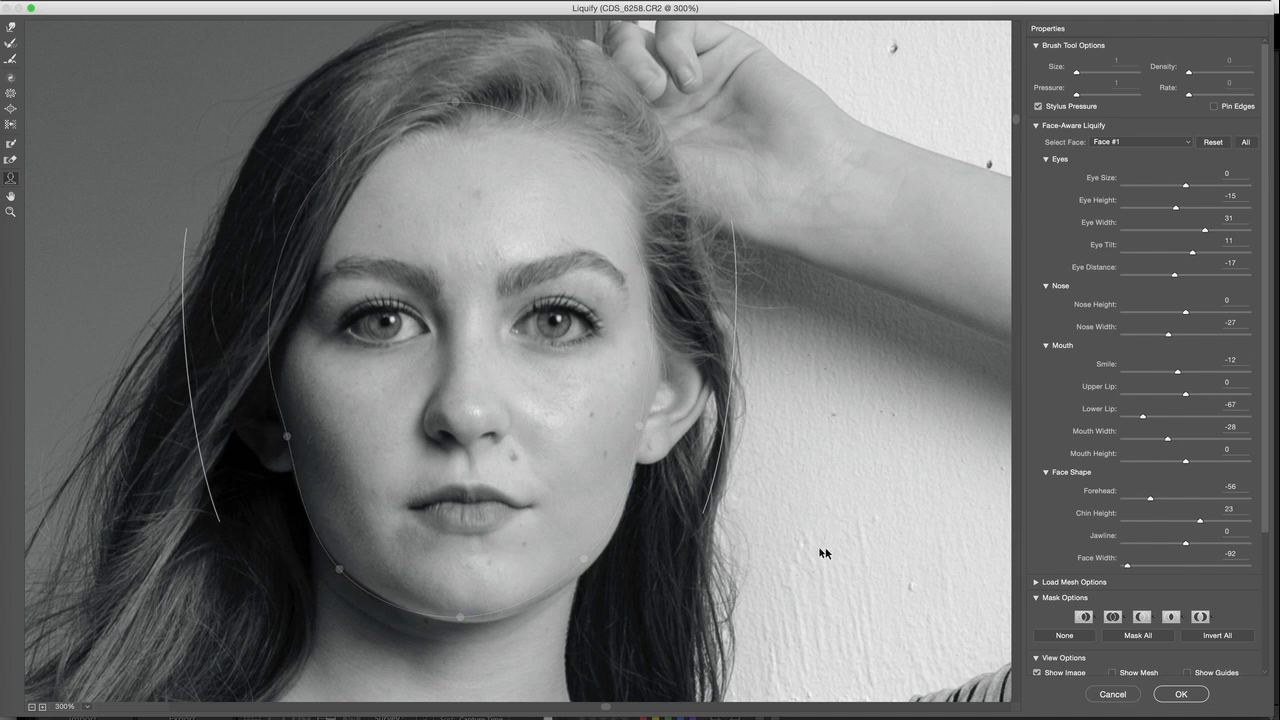
key("z")
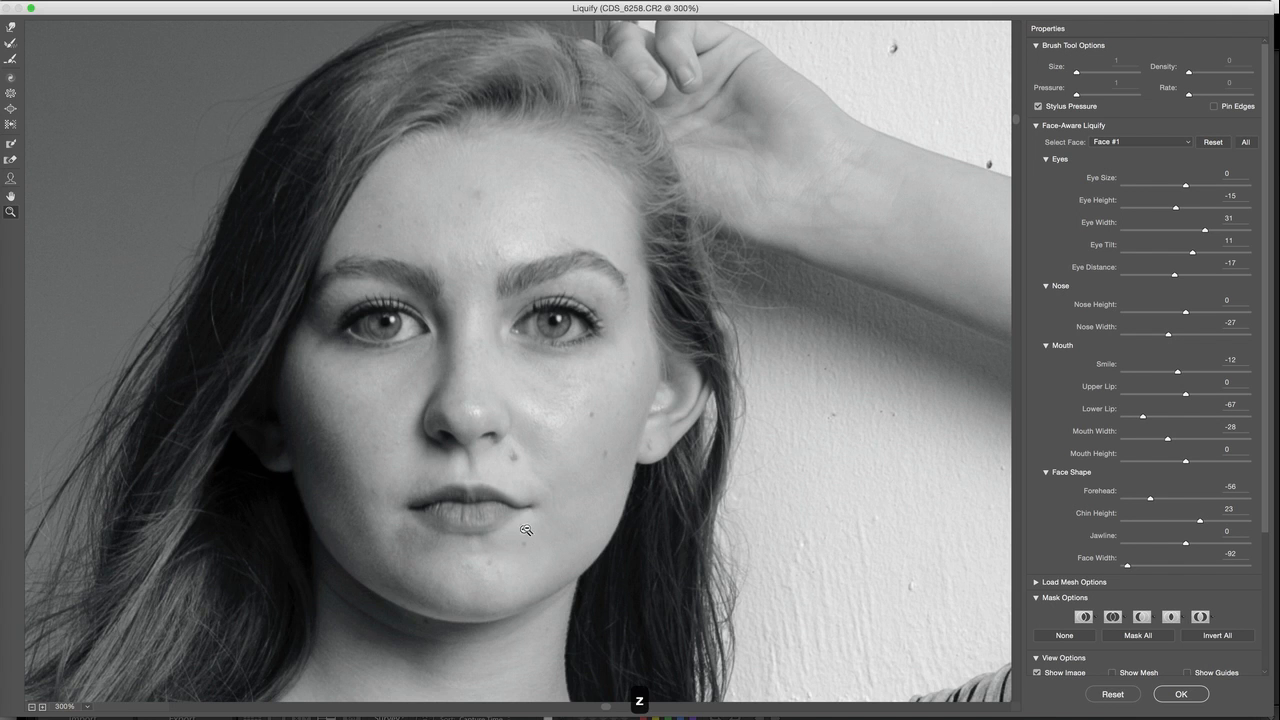
left_click(551, 522, "alt")
left_click(557, 505, "alt")
left_click(558, 492, "alt")
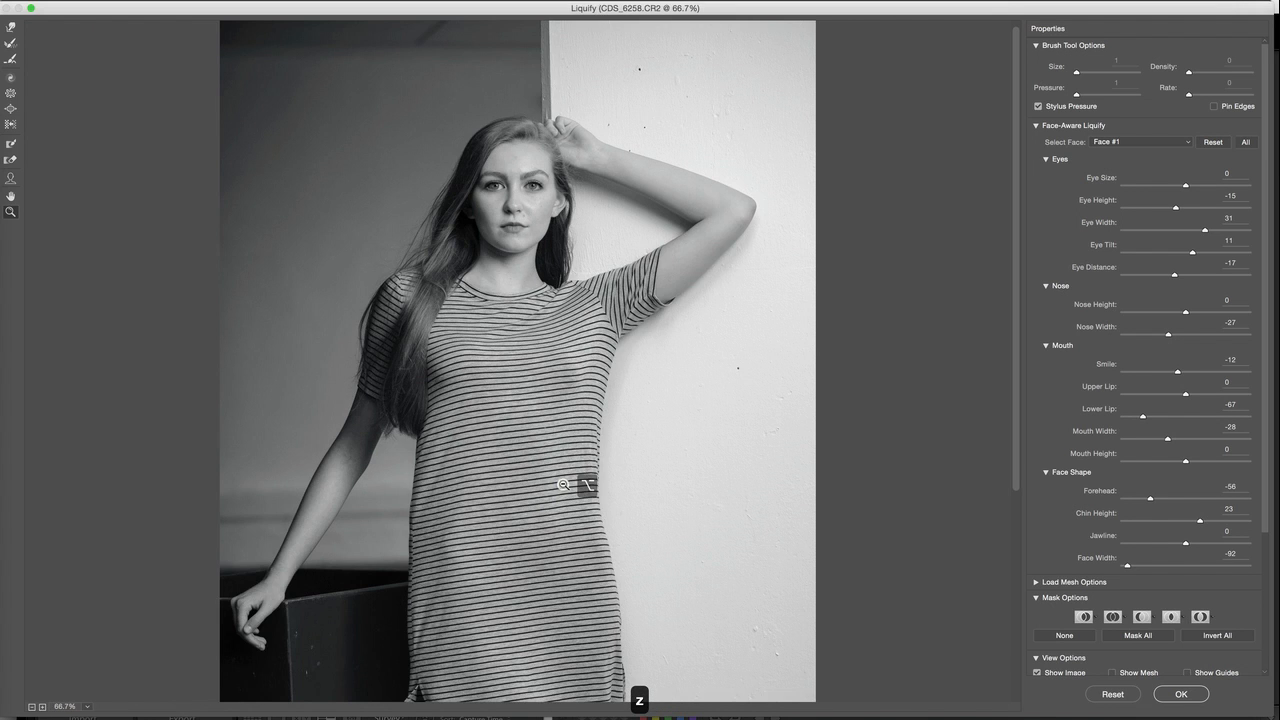
left_click(565, 428, "alt")
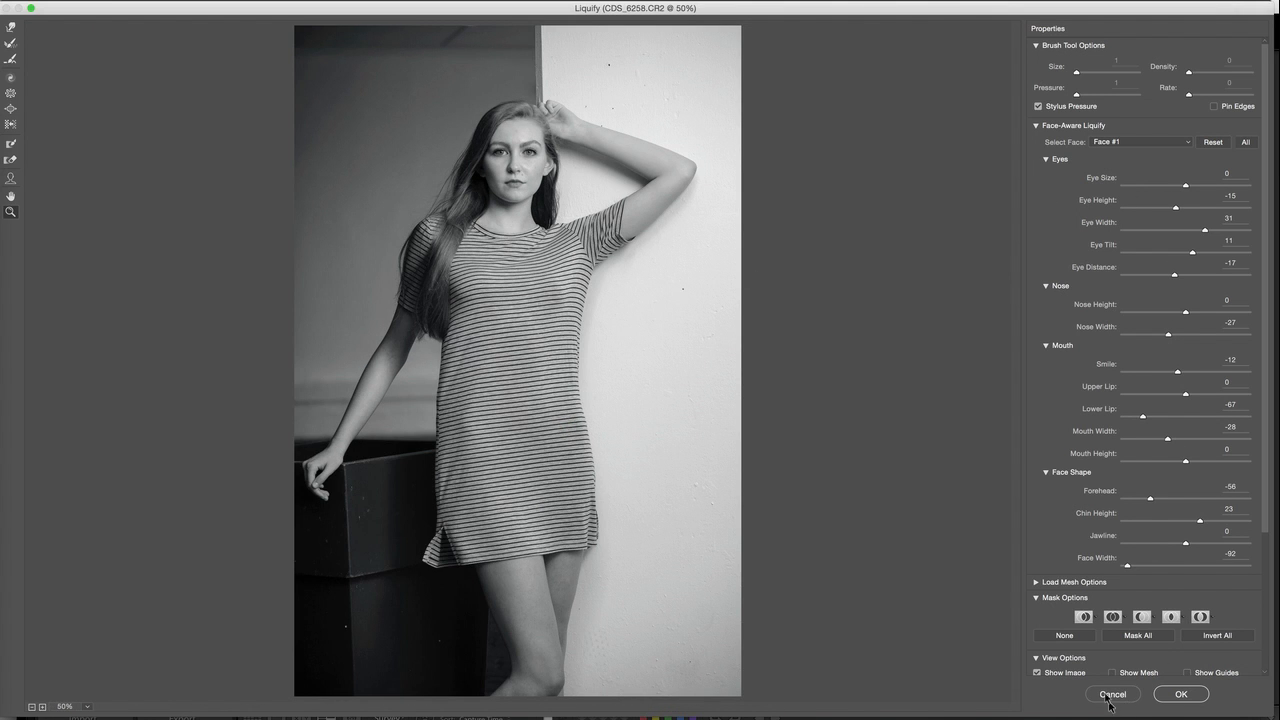
scroll(1266, 540, "down", 2)
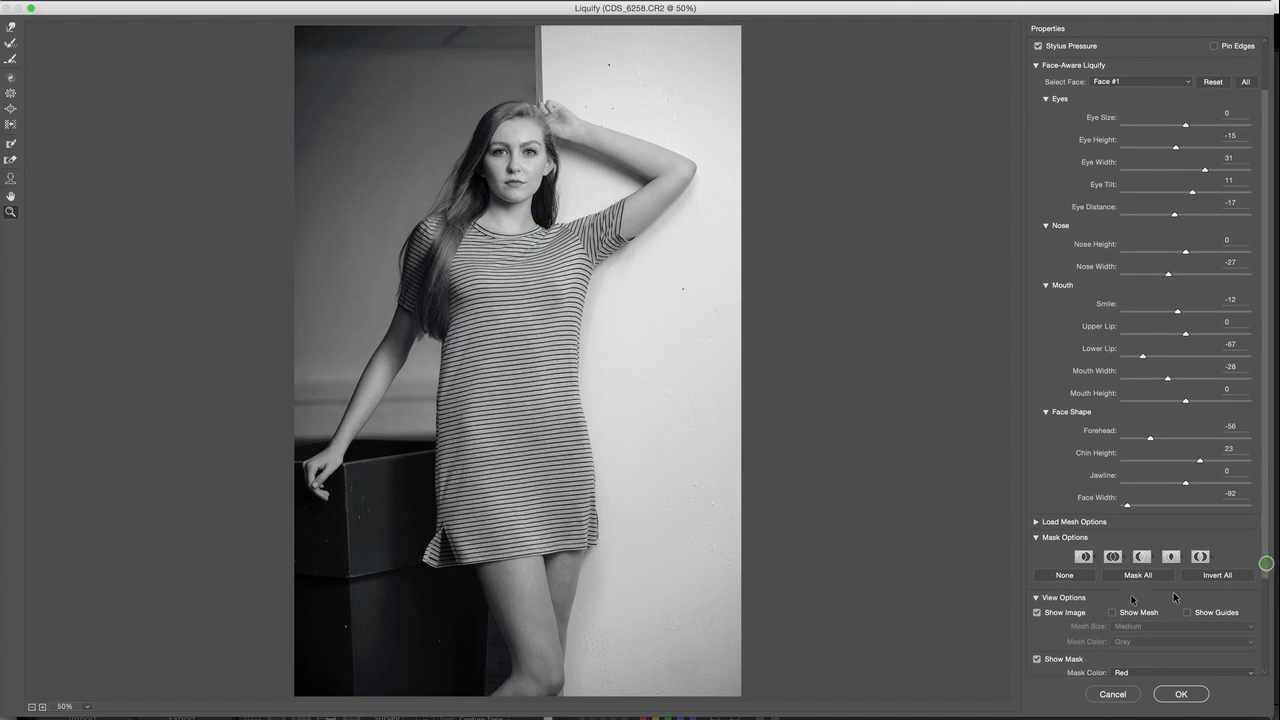
scroll(1268, 470, "up", 2)
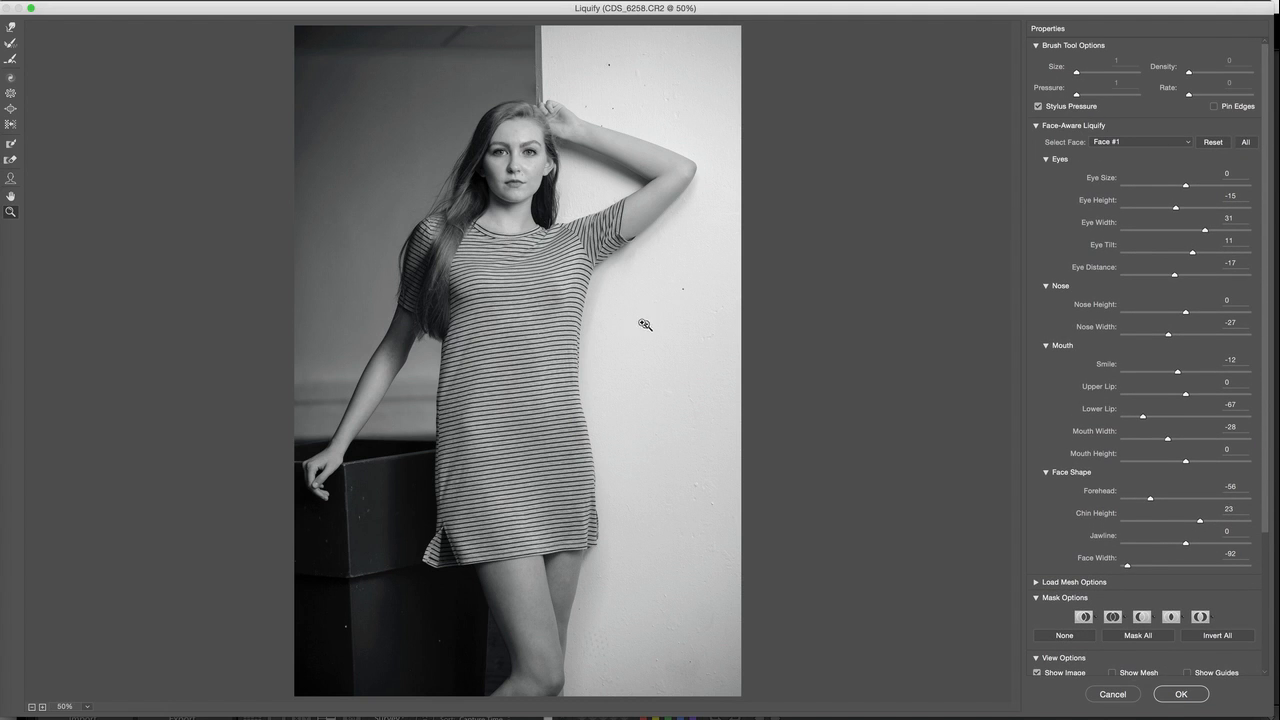
Push both sides of the dress inward at the waist using the Forward Warp tool with a brush size of 700
left_click(11, 27)
key("bracketright")
key("bracketright")
key("bracketright")
left_click_drag(606, 338, 589, 338)
left_click_drag(600, 398, 582, 399)
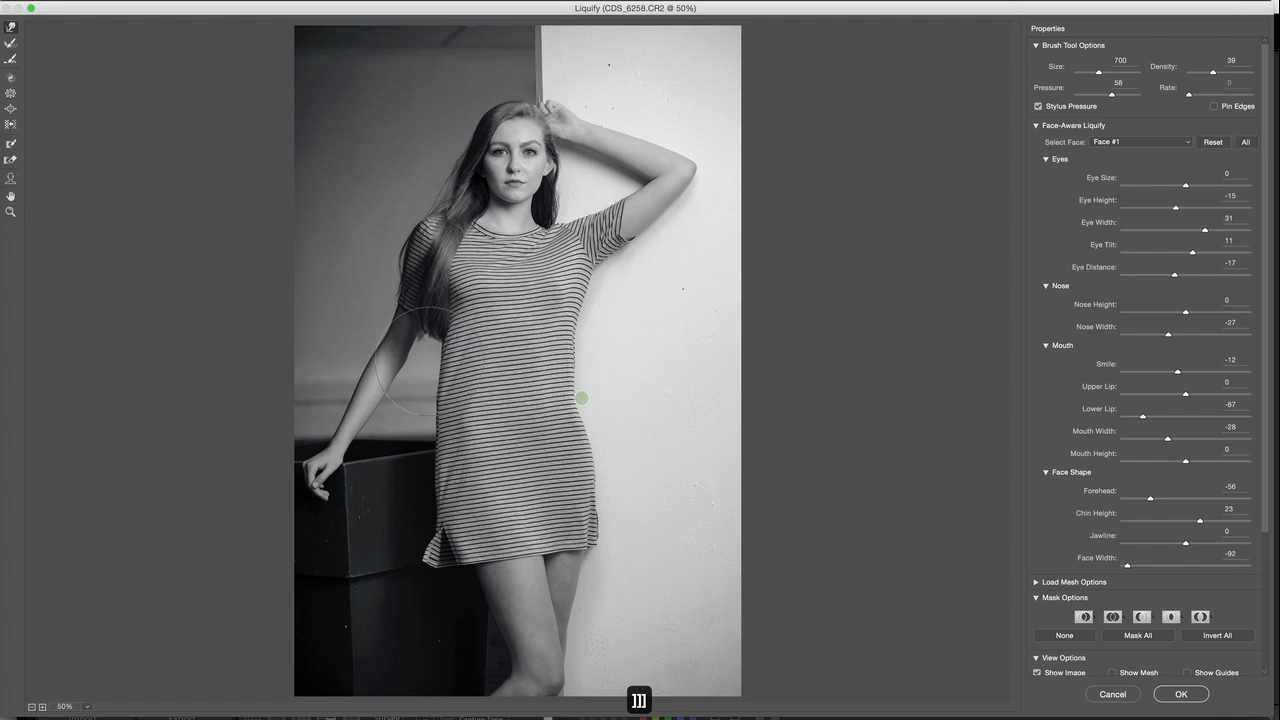
left_click_drag(434, 391, 441, 352)
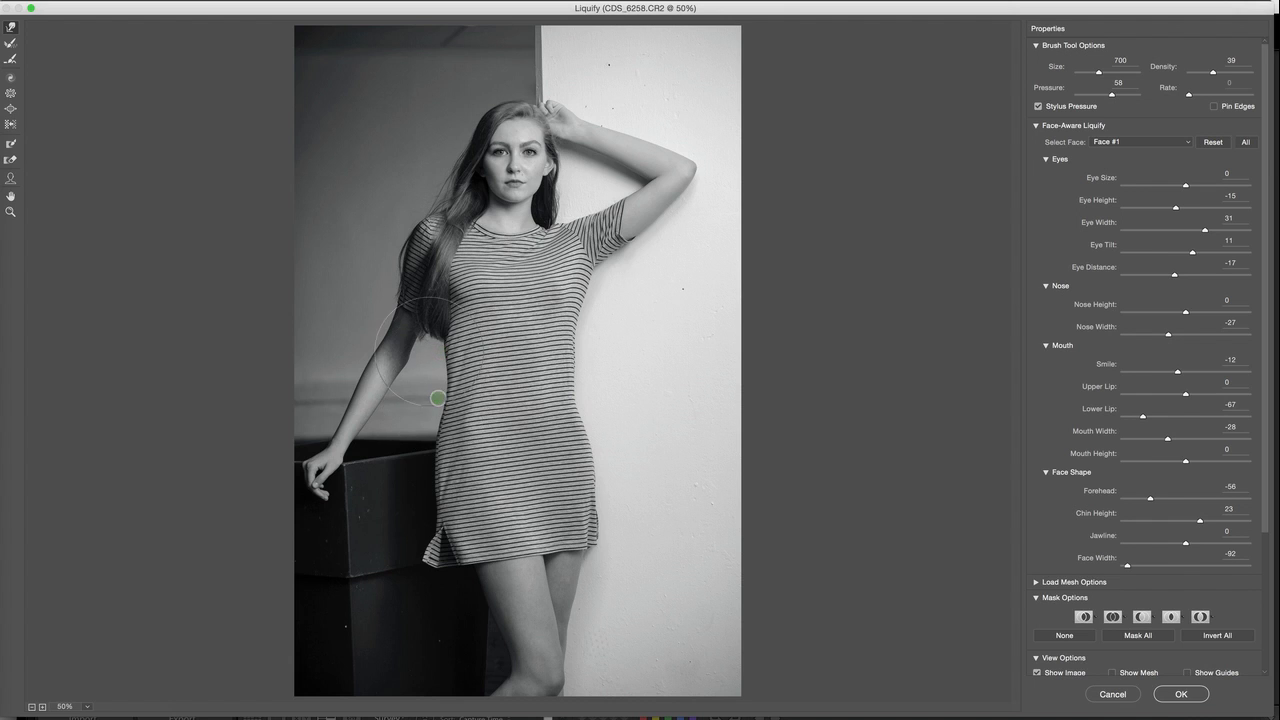
Refine the dress outline at the chest and hip on the white wall side with a size 500 brush, and apply the Liquify changes
key("bracketleft")
key("bracketleft")
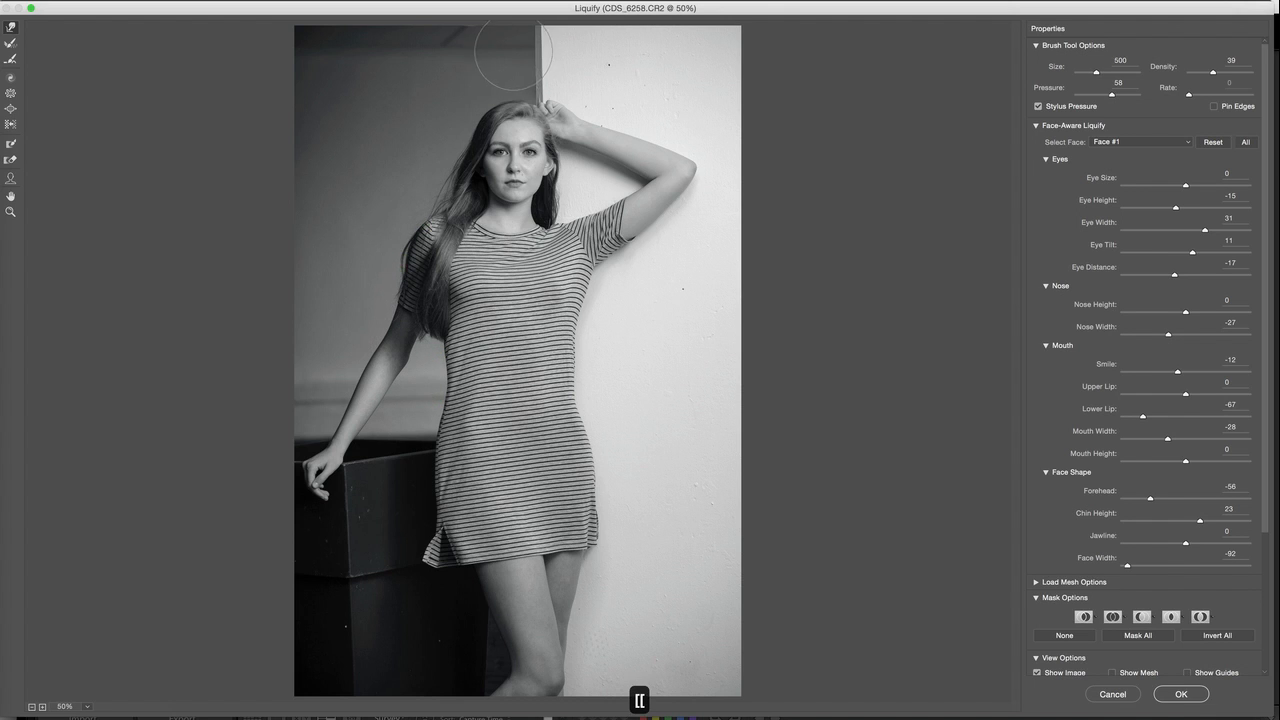
left_click_drag(576, 293, 571, 289)
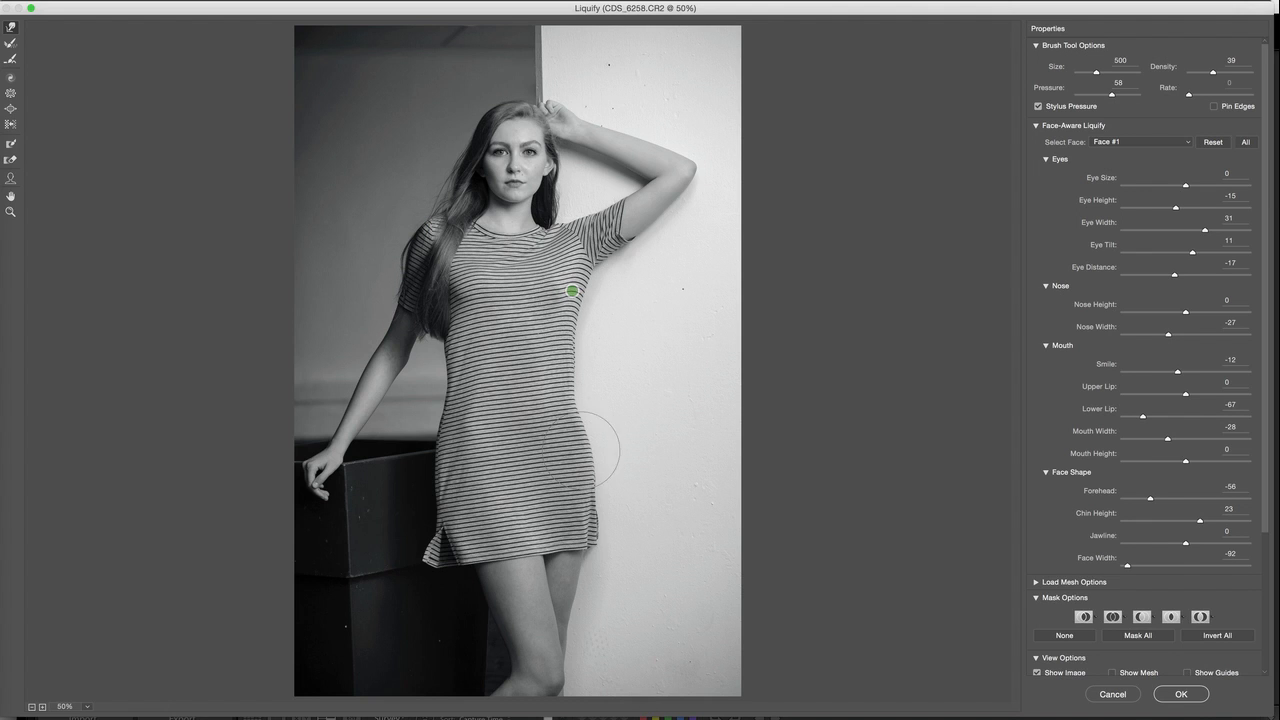
left_click_drag(589, 450, 564, 410)
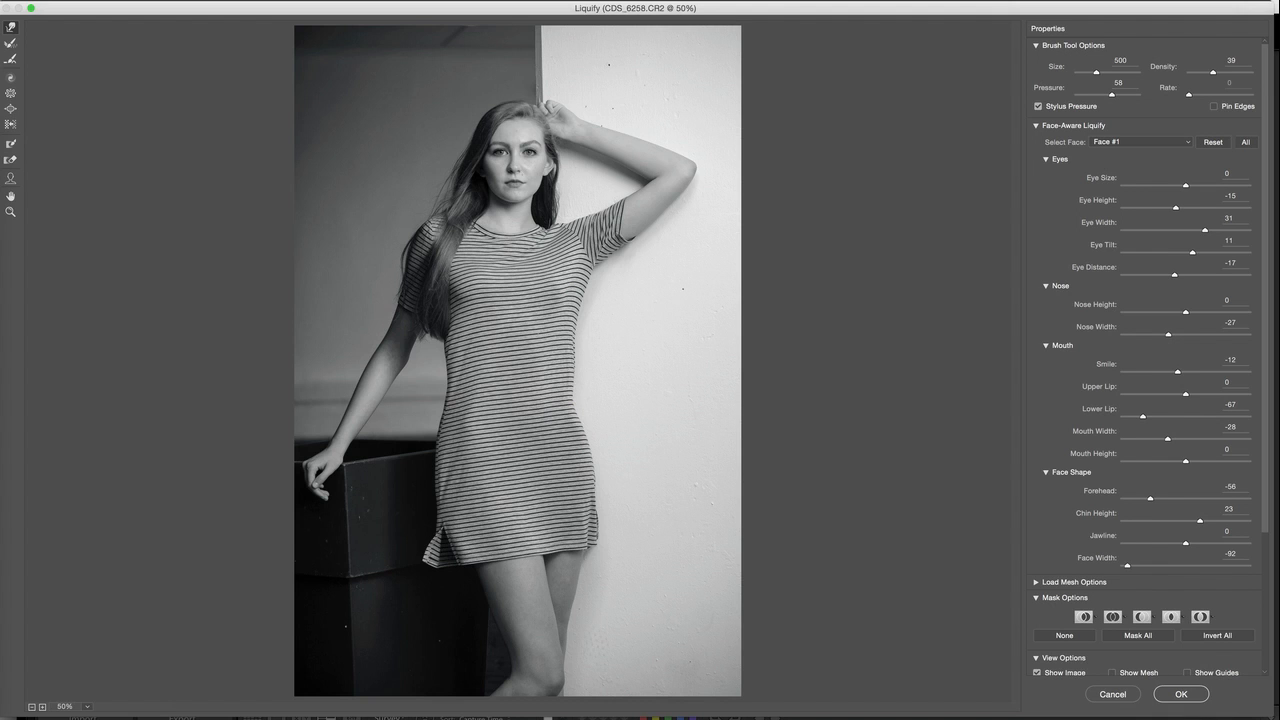
left_click(1185, 697)
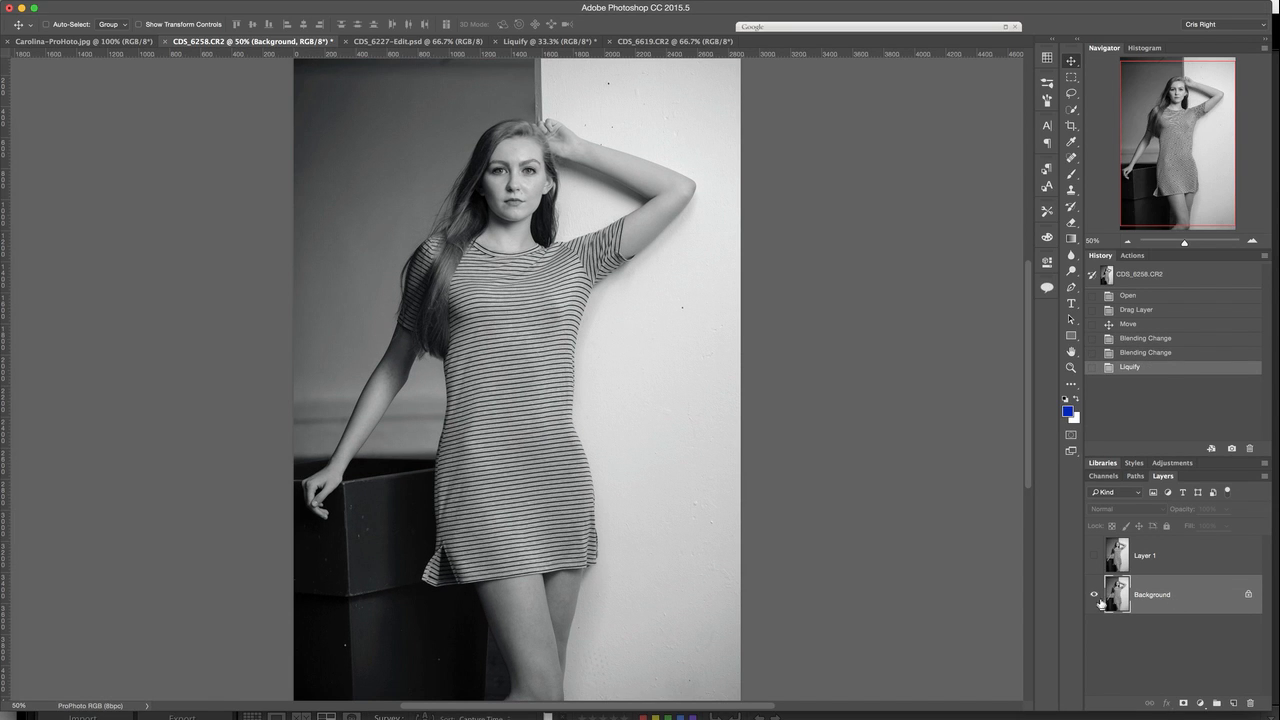
Compare the black-and-white portrait before and after the Liquify edit using its history states
left_click(1145, 352)
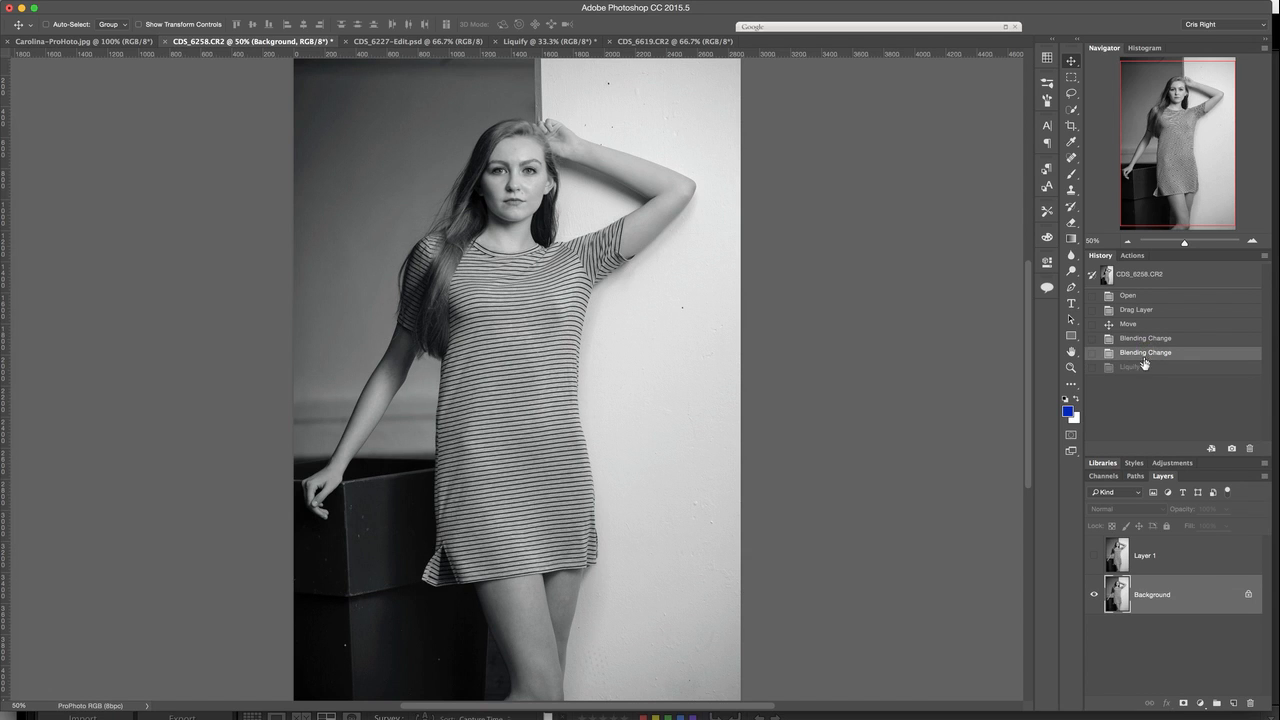
left_click(1141, 370)
left_click(1145, 352)
left_click(1141, 367)
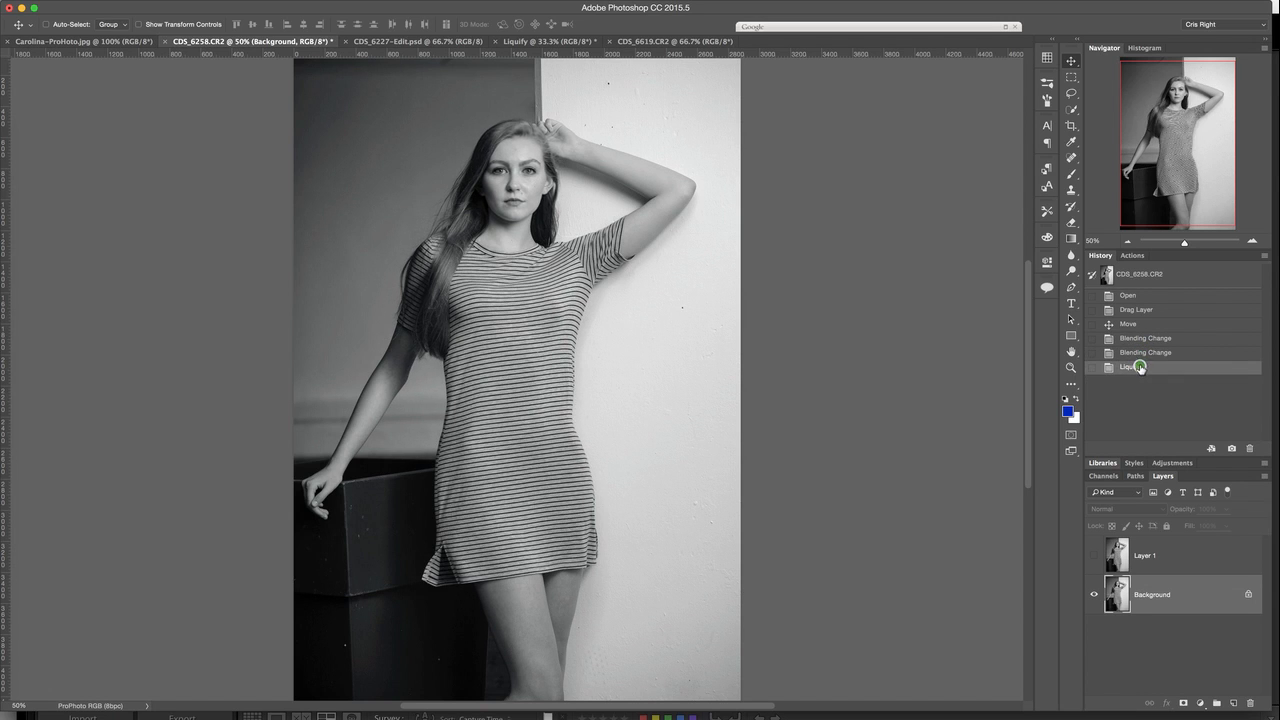
Switch to the denim-jacket portrait CDS_6227-Edit.psd and open it in the Liquify filter with the Face tool
left_click(400, 41)
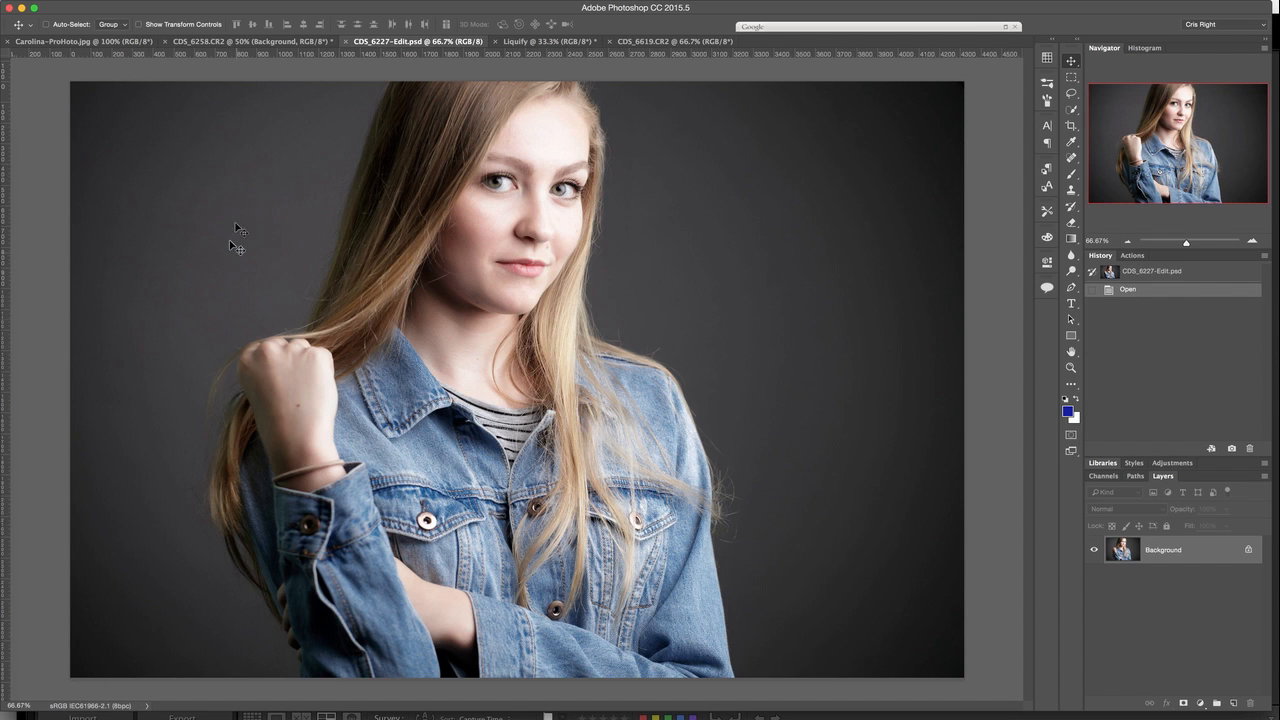
key("super+shift+x")
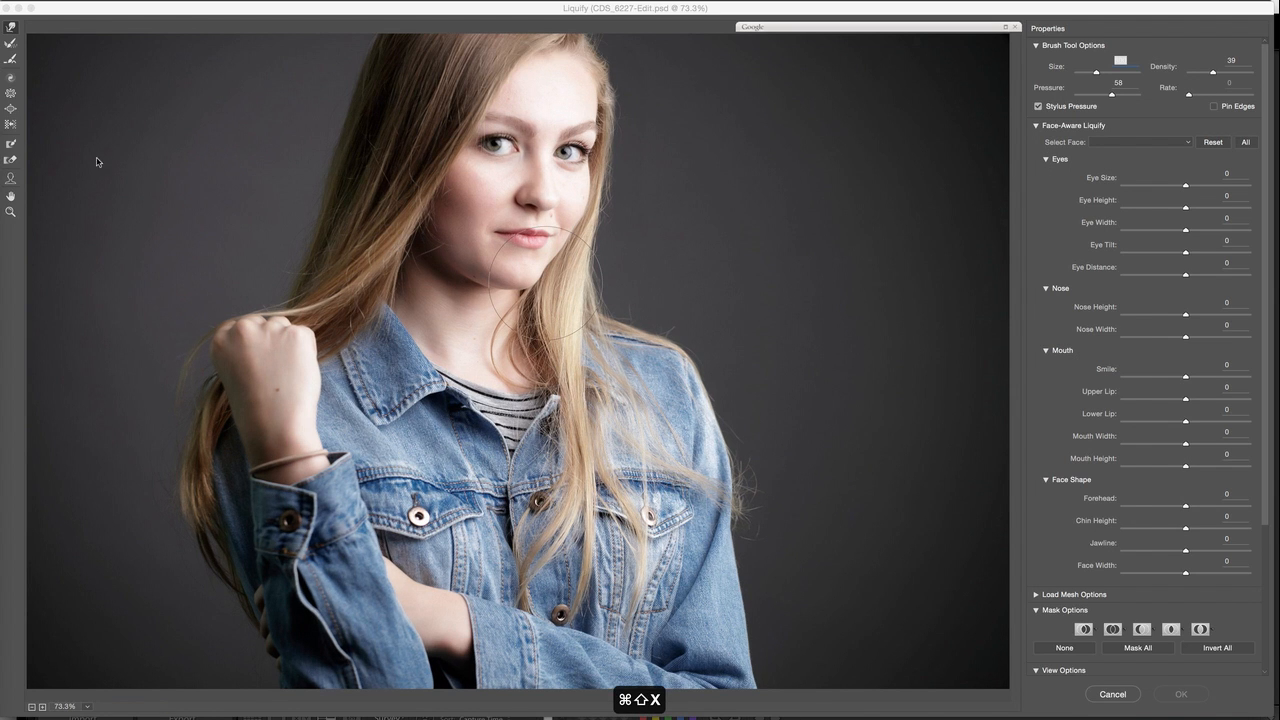
left_click(10, 178)
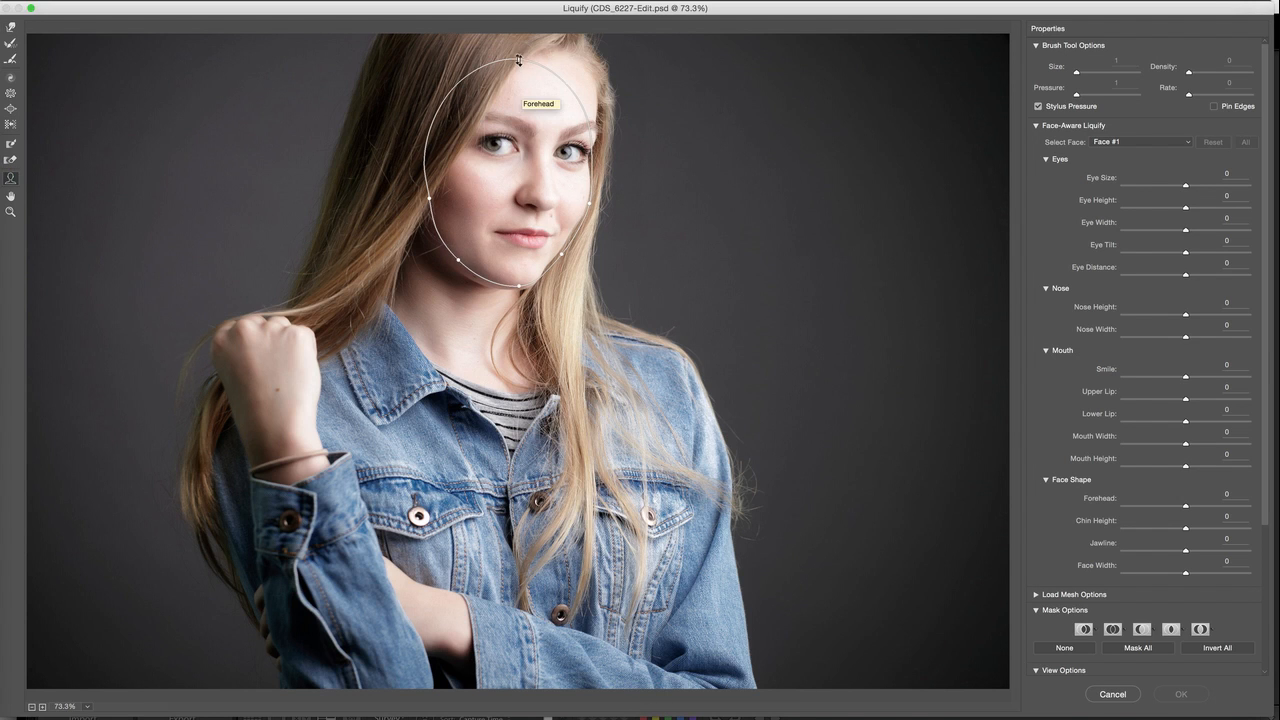
Reshape the face with Smile 34, Lower Lip -90, Mouth Width -44, Forehead 6, Chin Height 22 and Face Width -92, and apply Liquify
left_click_drag(519, 64, 521, 56)
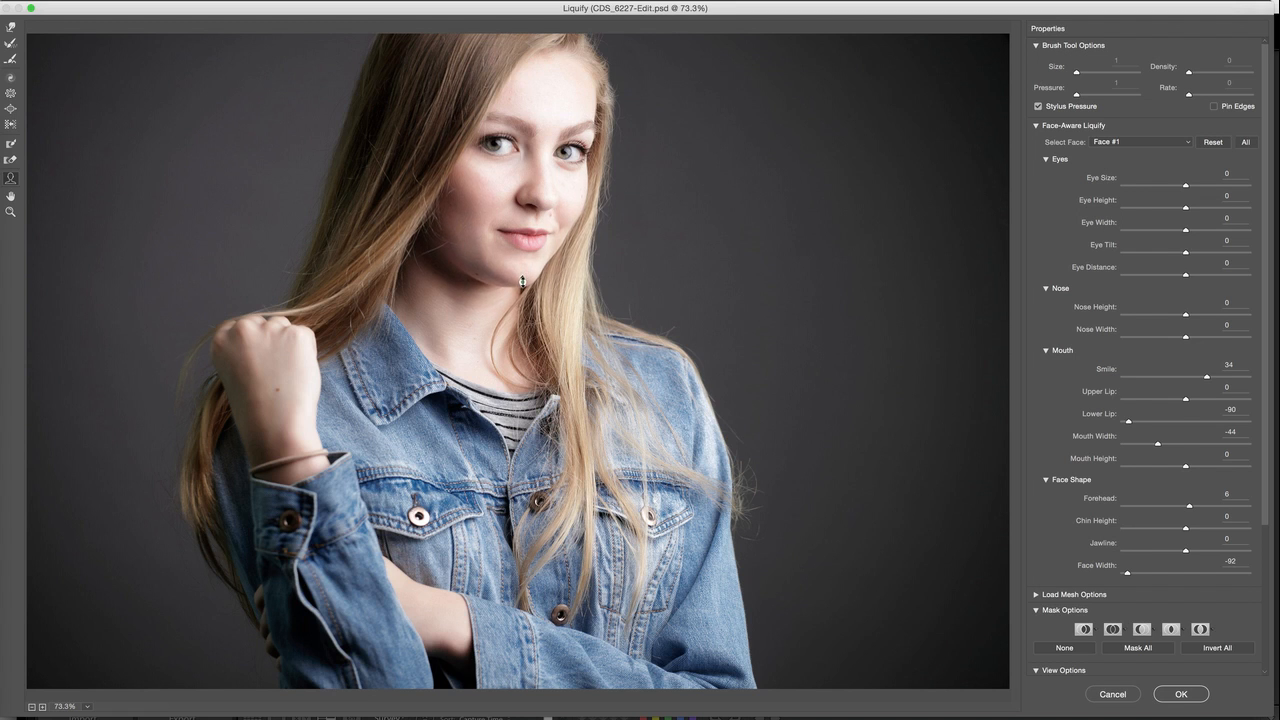
left_click_drag(522, 282, 522, 292)
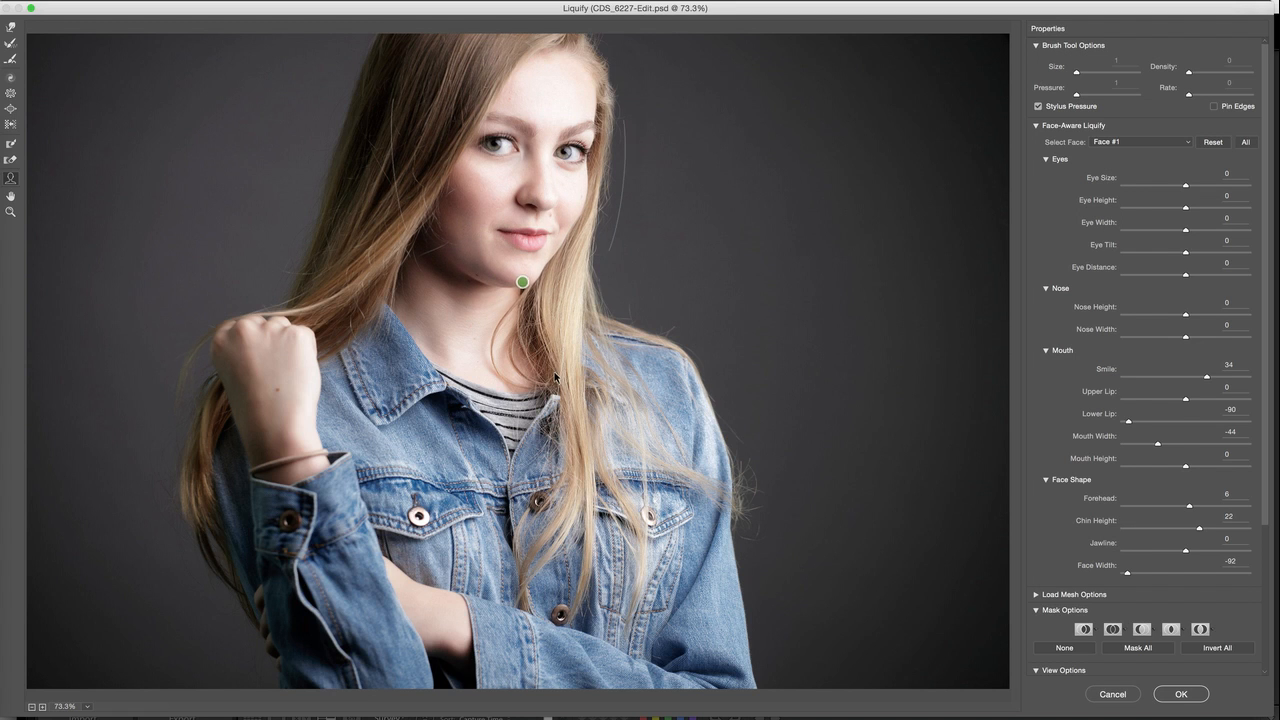
left_click(1181, 694)
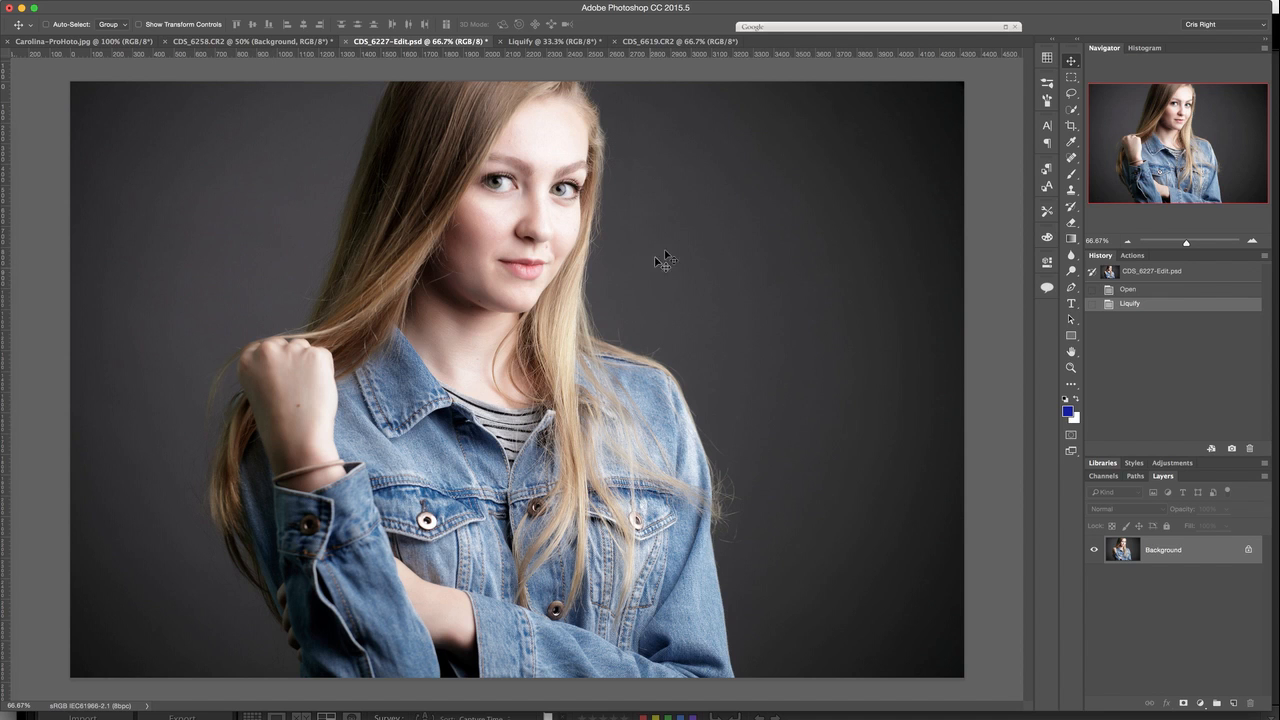
Open the family group photo CDS_6619.CR2 in the Liquify filter and select Face #6
left_click(660, 42)
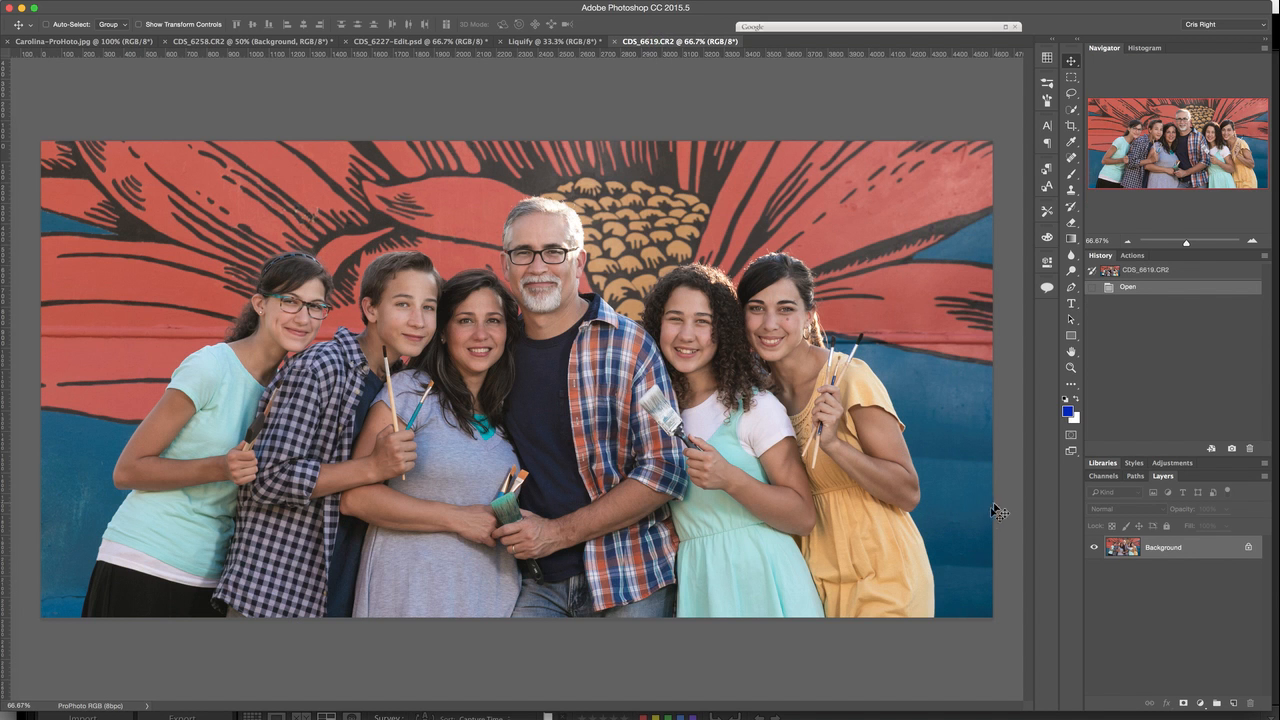
key("super+shift+x")
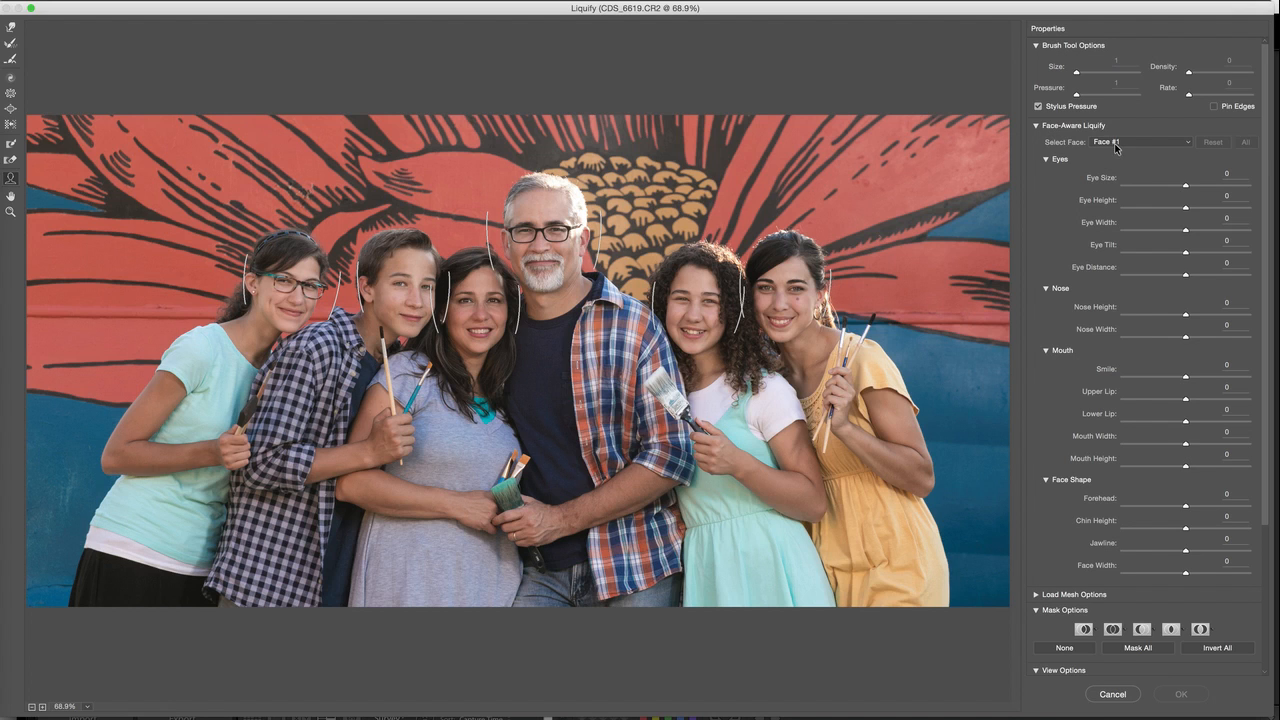
left_click(1190, 143)
left_click(1190, 143)
left_click(1190, 143)
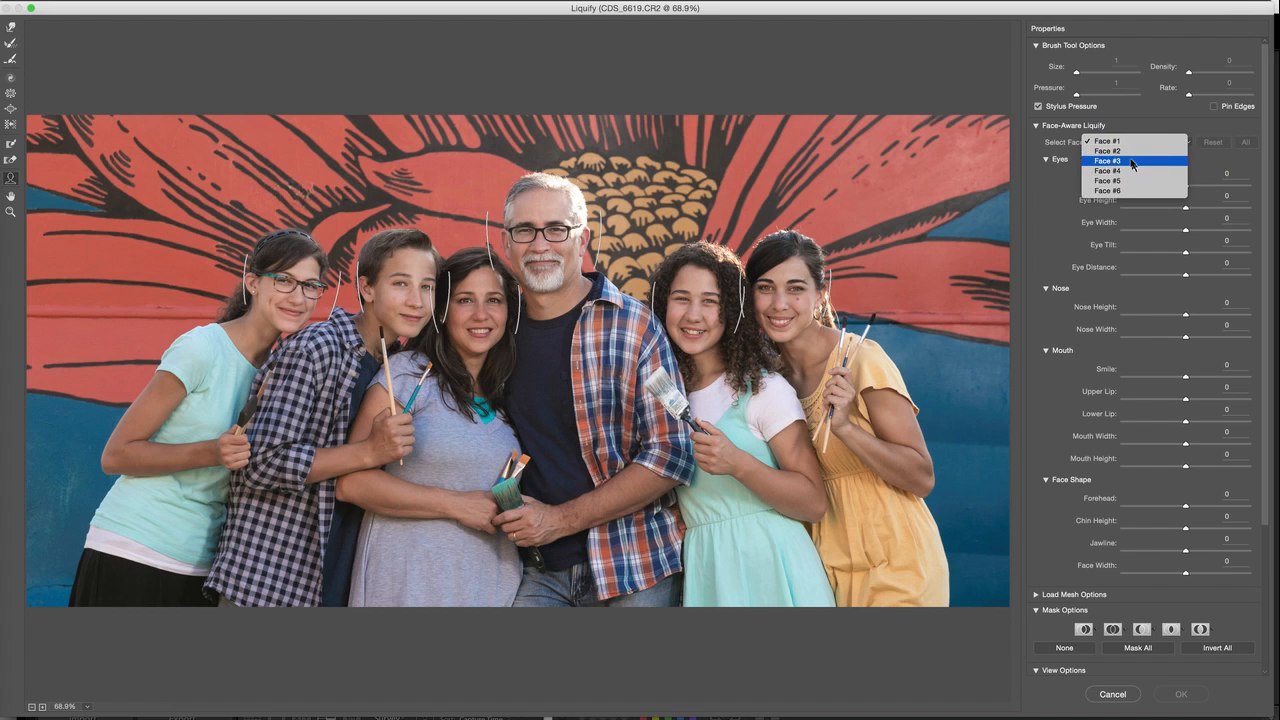
left_click(1124, 190)
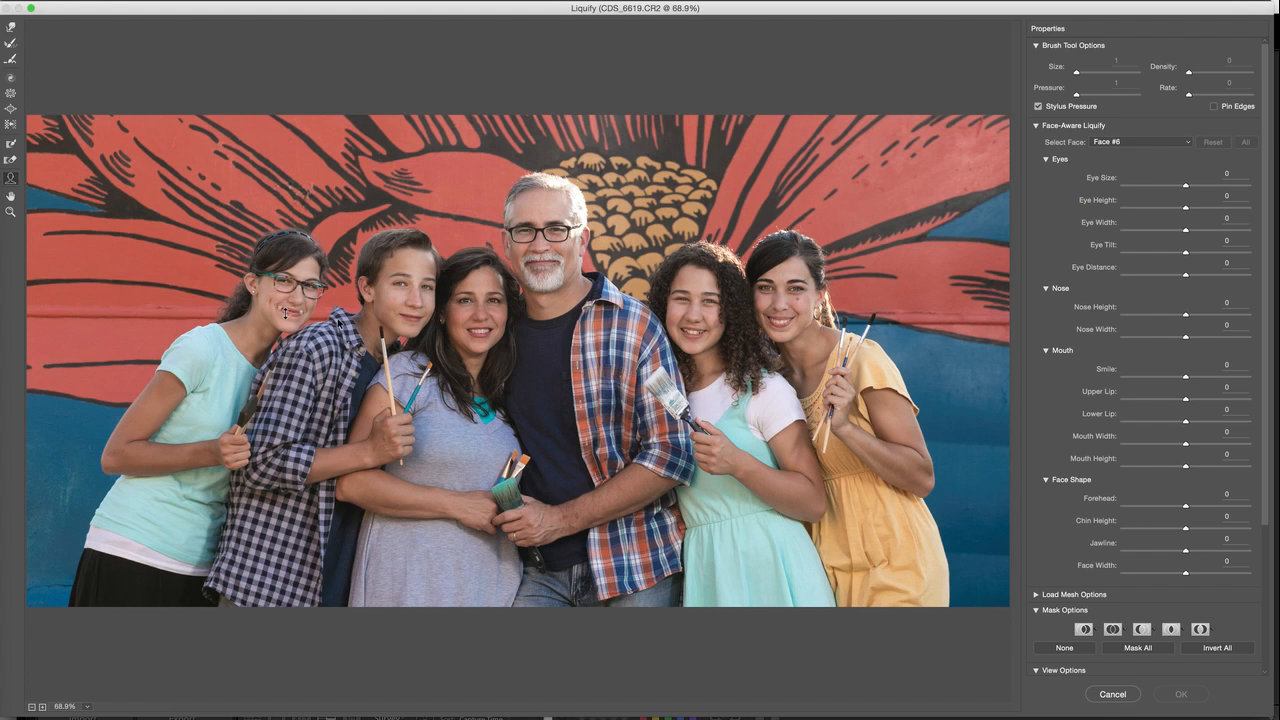
Set the bearded man's Face Width to -79; give the woman beside him Nose Width -100, Smile 59, Mouth Width -46, Chin Height 18, Face Width -100
mouse_move(578, 254)
left_click_drag(578, 254, 576, 248)
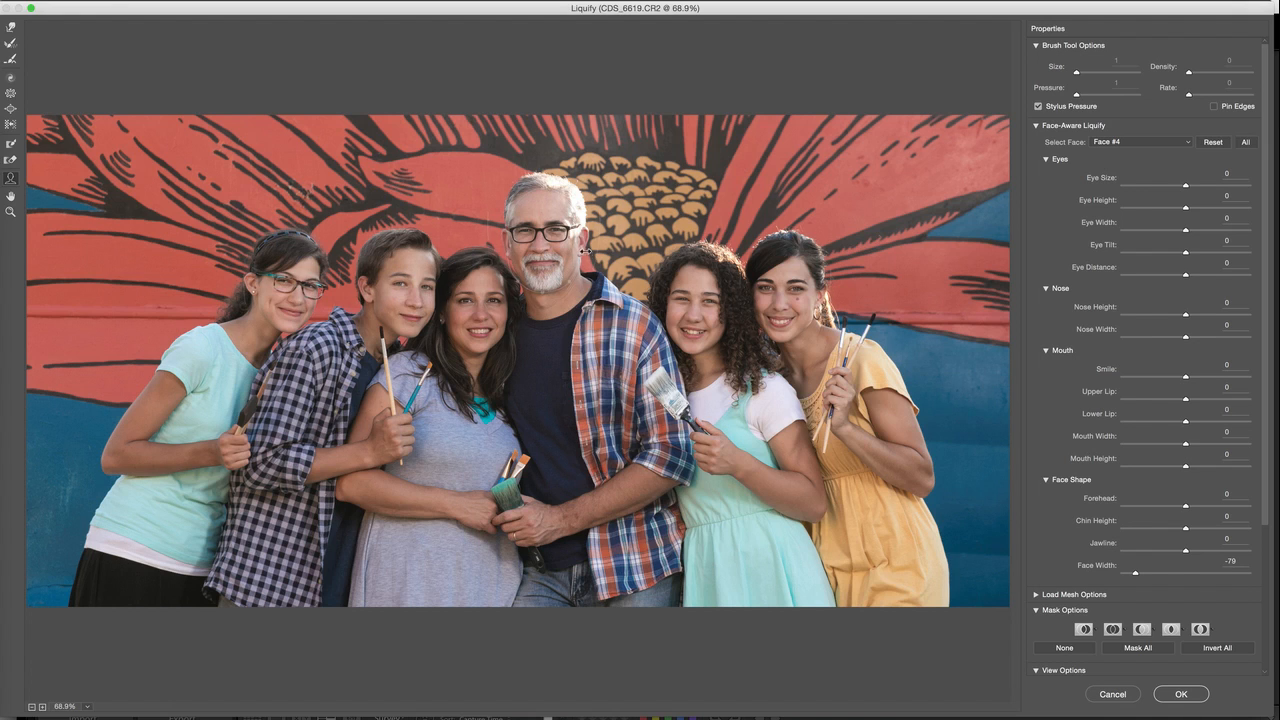
left_click_drag(577, 255, 545, 289)
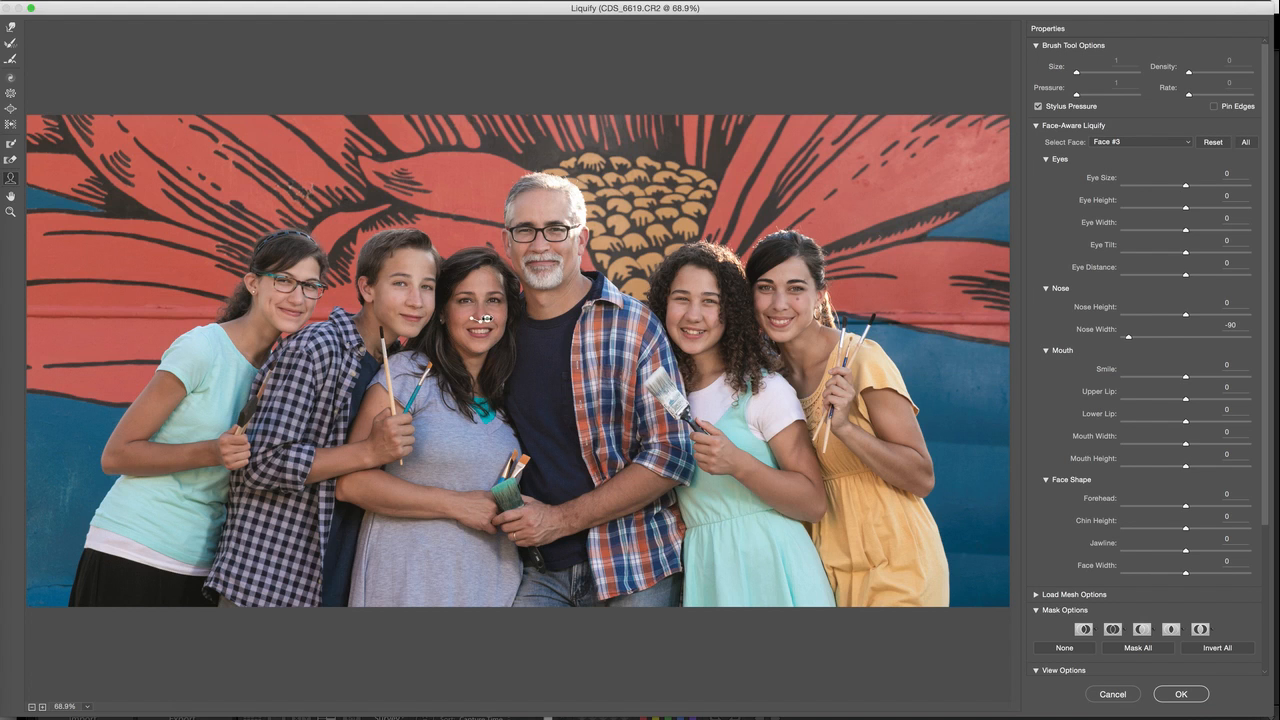
mouse_move(482, 317)
left_mouse_down()
mouse_move(503, 319)
mouse_move(482, 318)
left_mouse_up()
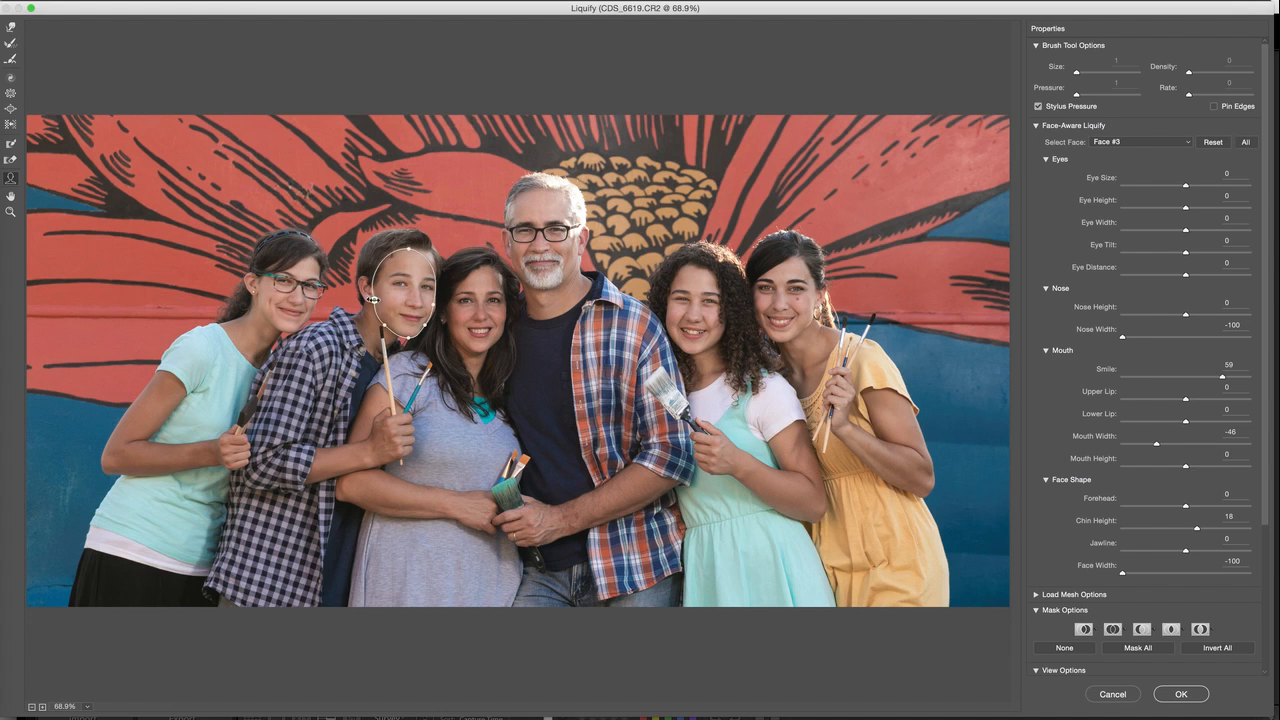
Set Face Width to -100 for the boy, -72 for the girl with glasses, -71 for the woman in yellow, and -100 with Chin Height -33 for the curly-haired girl
left_click(382, 299)
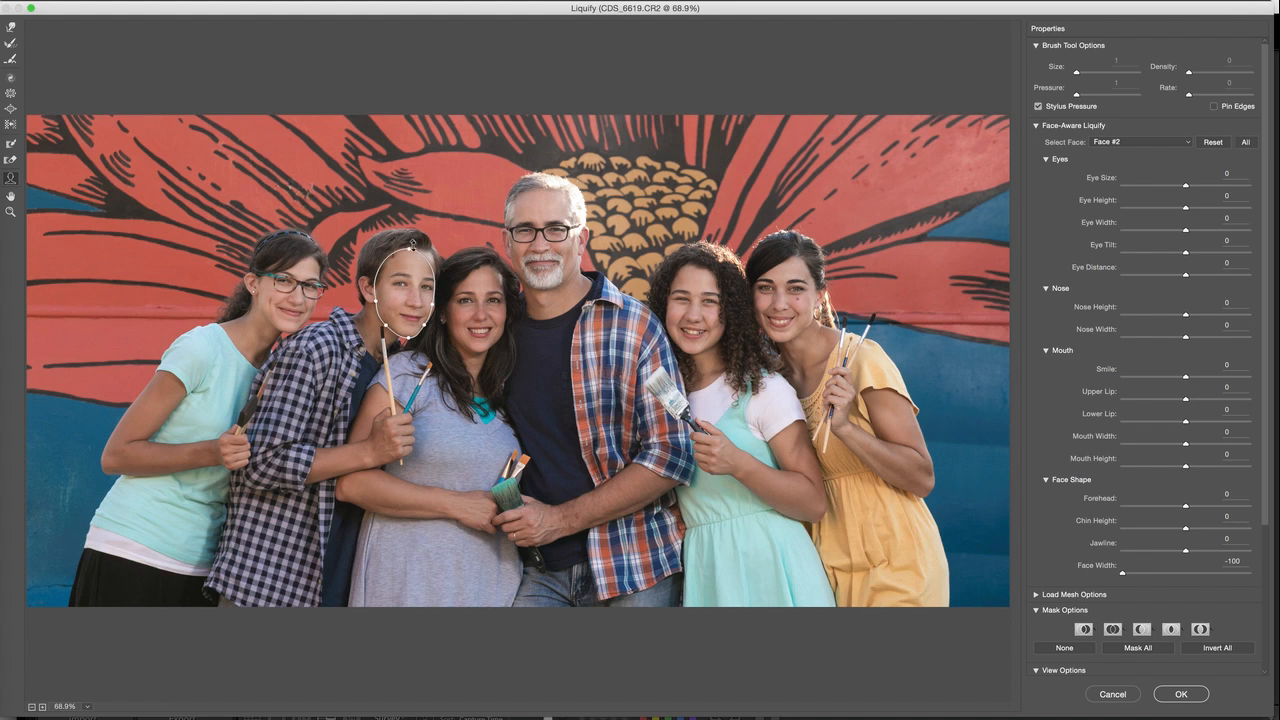
left_click(265, 296)
left_click_drag(265, 296, 251, 296)
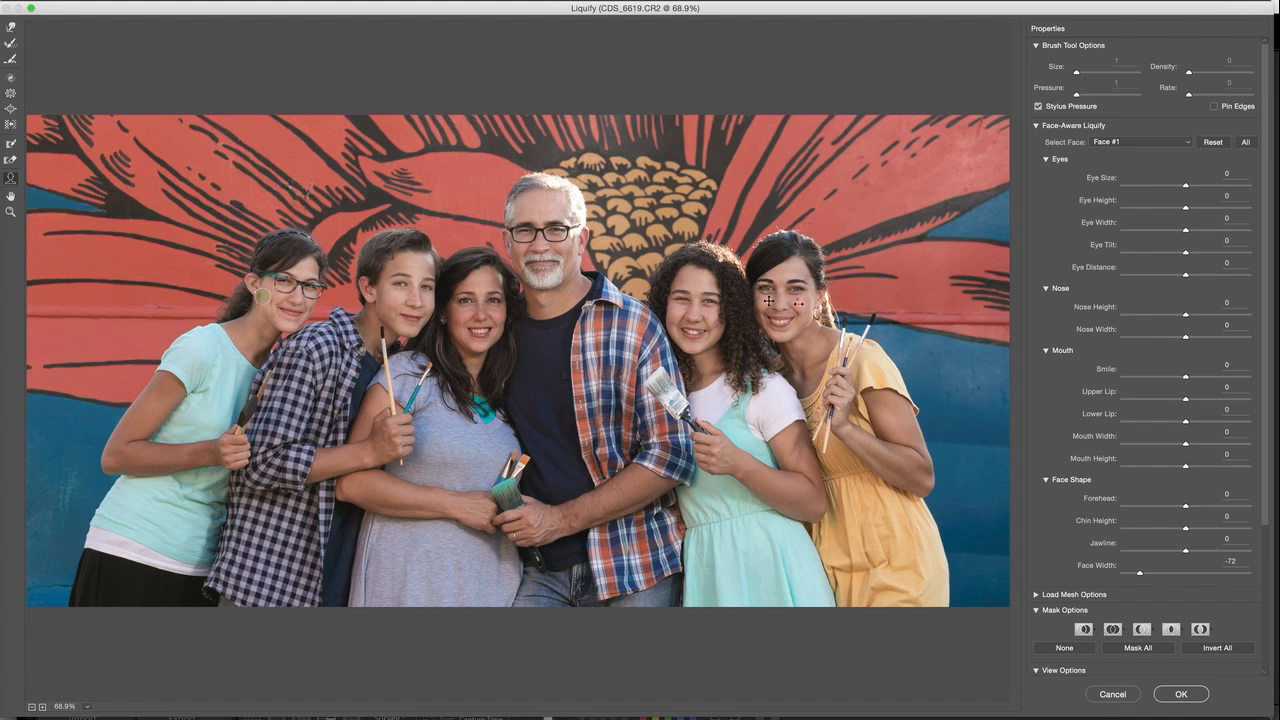
left_click(726, 322)
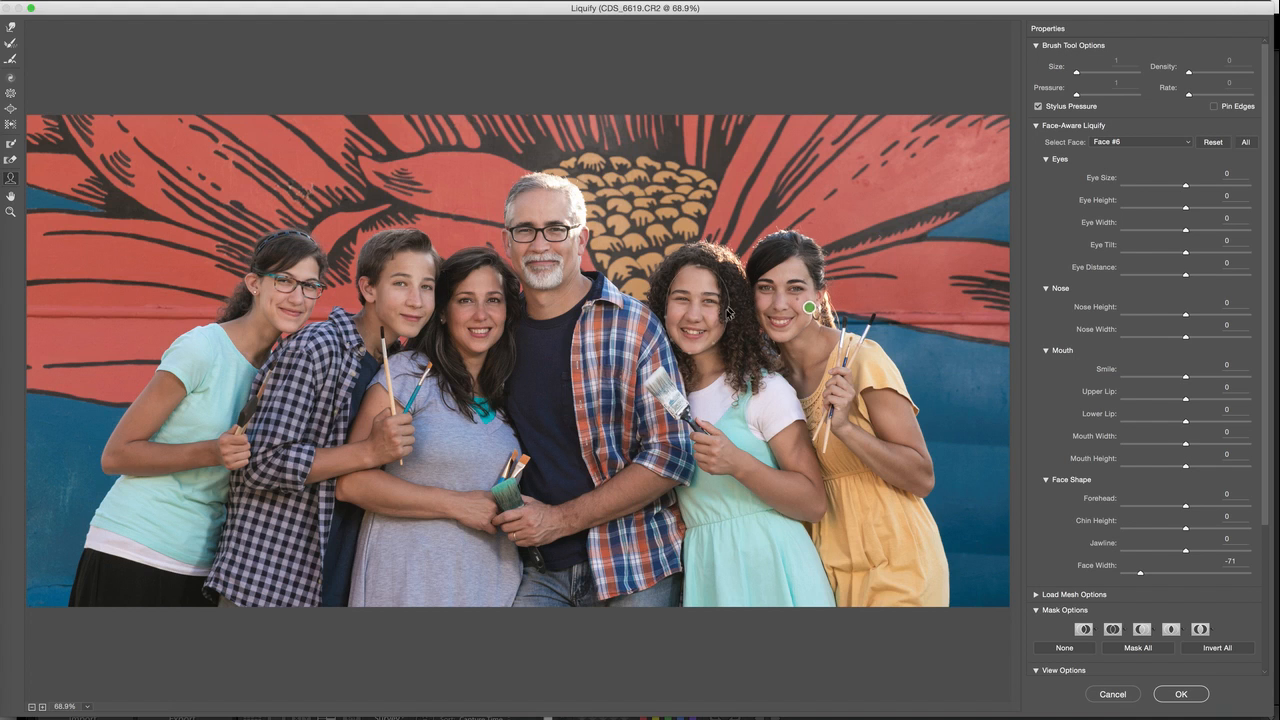
left_click_drag(726, 322, 692, 357)
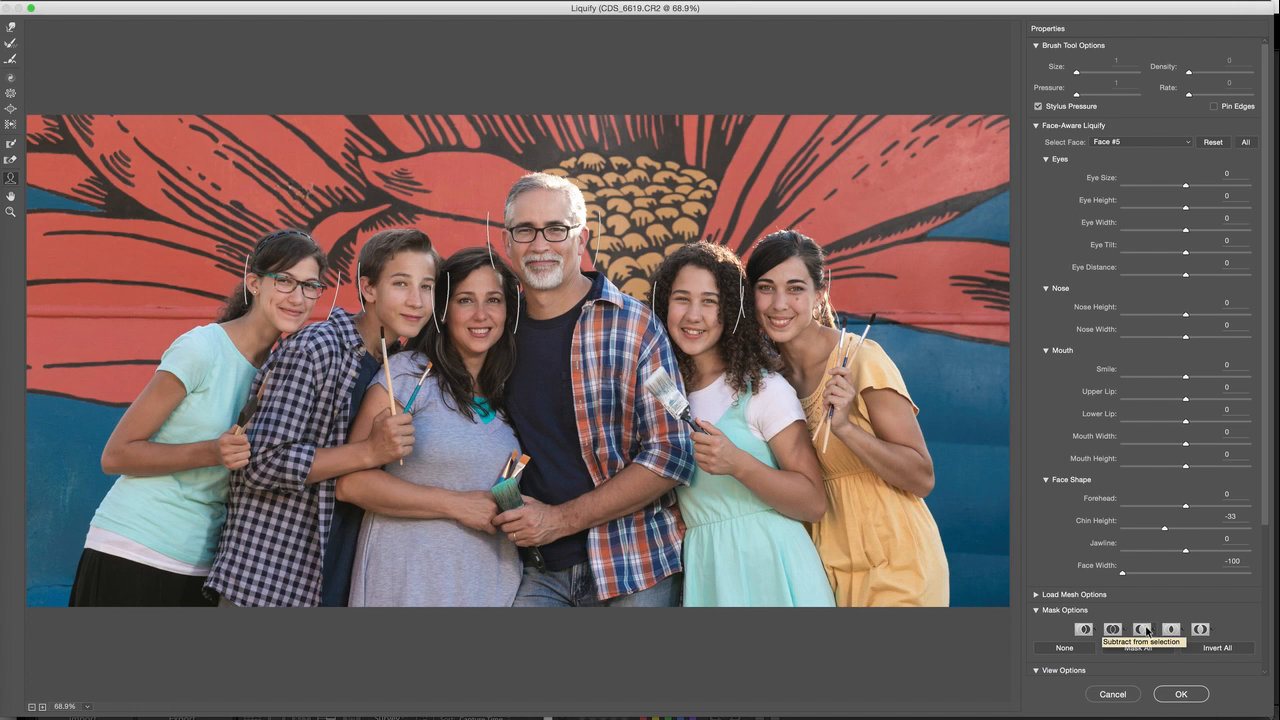
Set Nose Width to -43 for the girl with glasses, and Nose Width -58, Forehead -100 and Mouth Width -60 for the boy
key("z")
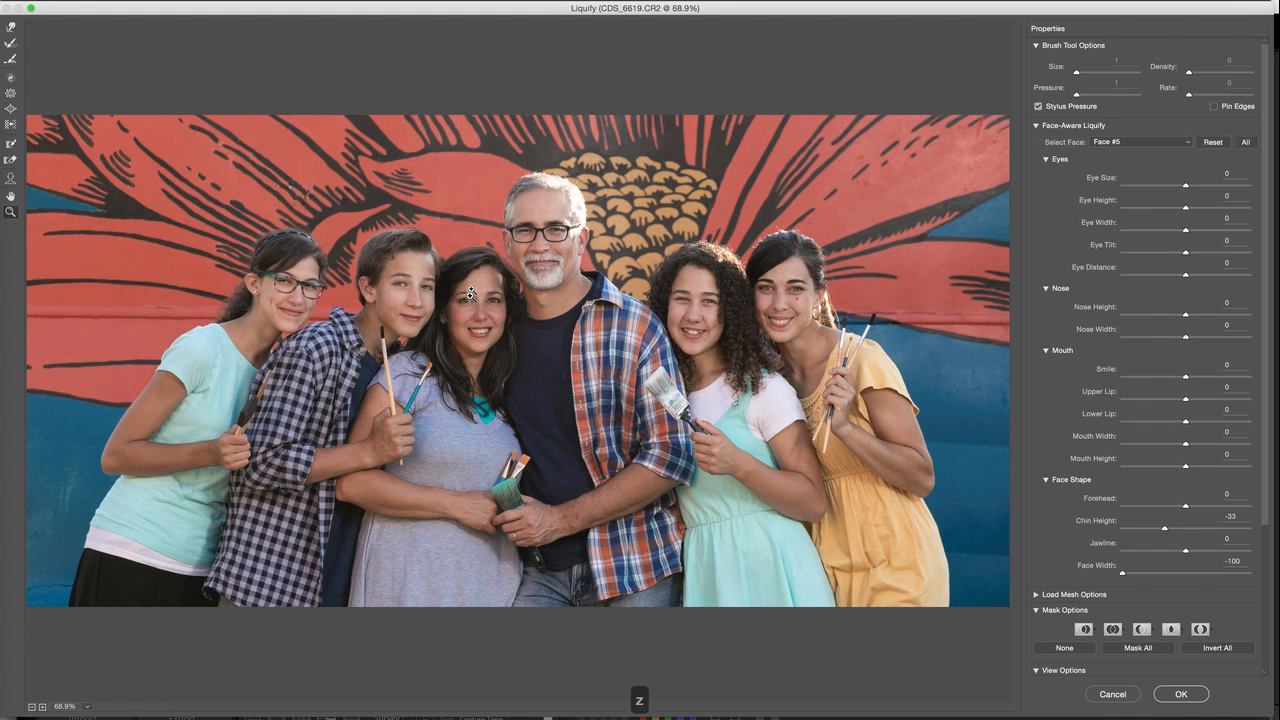
left_click(298, 295)
left_click(424, 302)
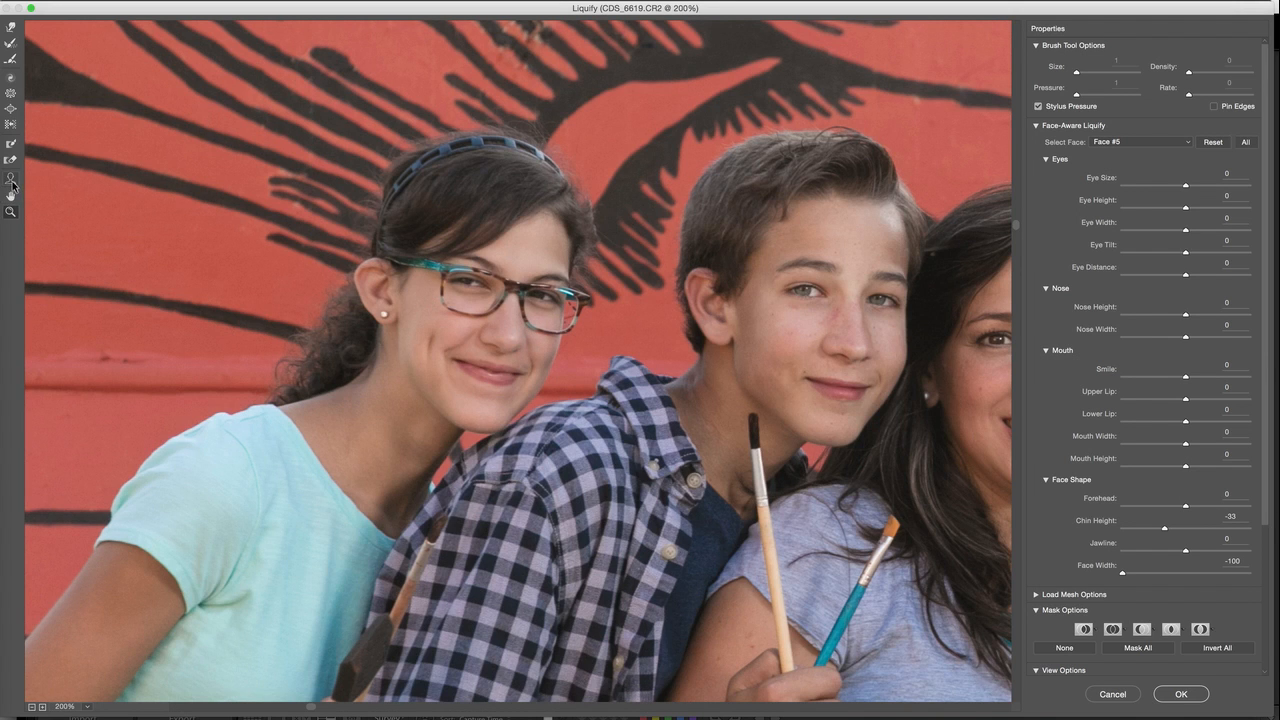
key("a")
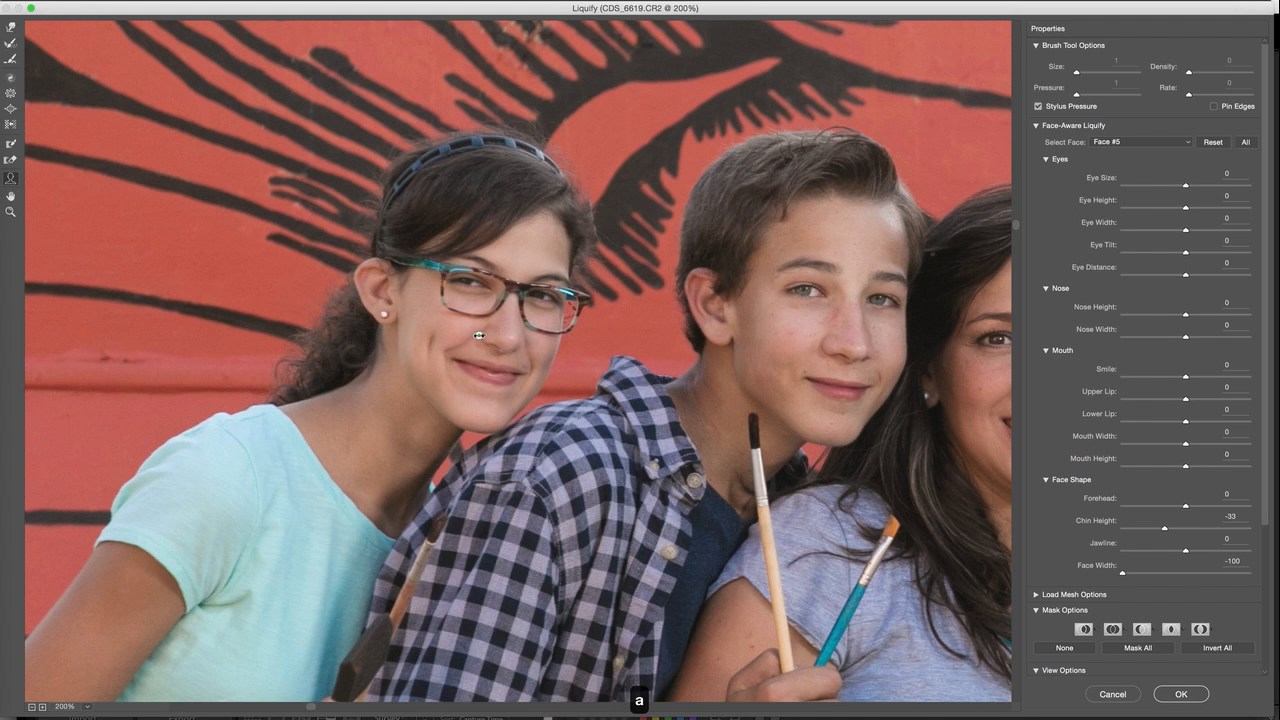
left_click_drag(774, 353, 456, 358)
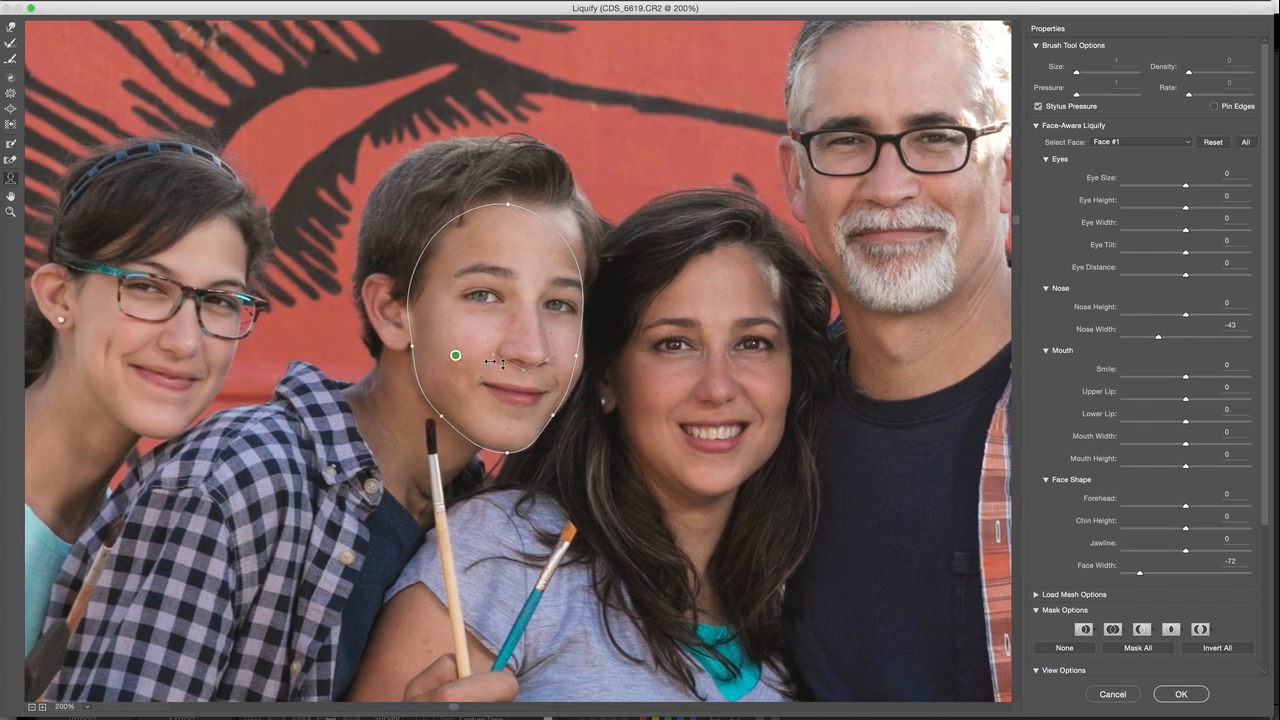
left_click(497, 353)
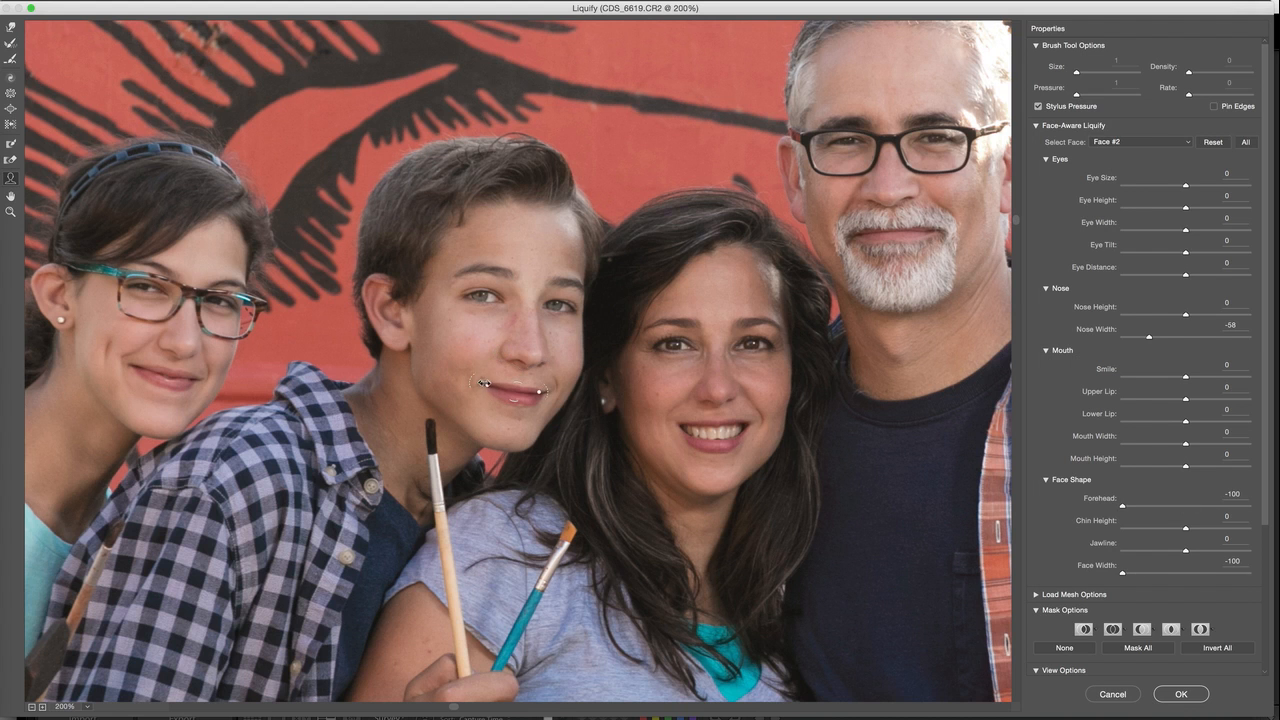
left_click_drag(494, 385, 515, 401)
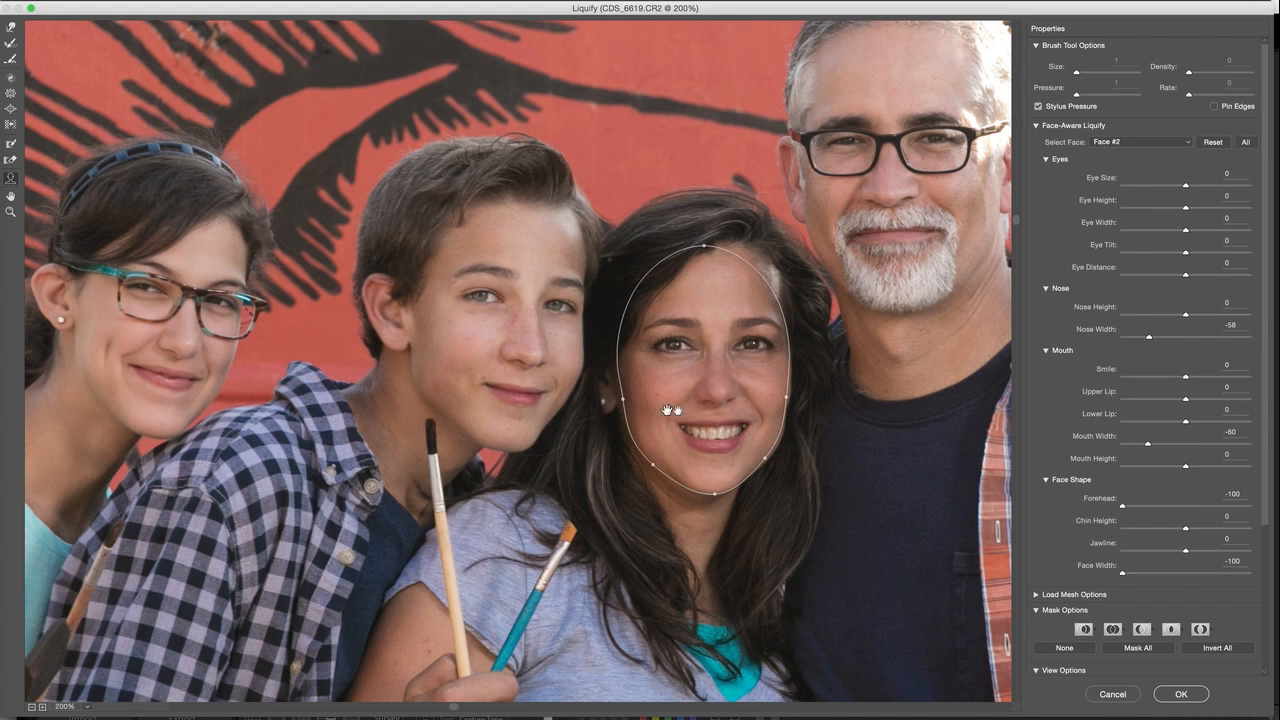
Set the Lower Lip of the woman beside the bearded man to -15 and the curly-haired girl's Forehead to -27
scroll(620, 405, "right", 5)
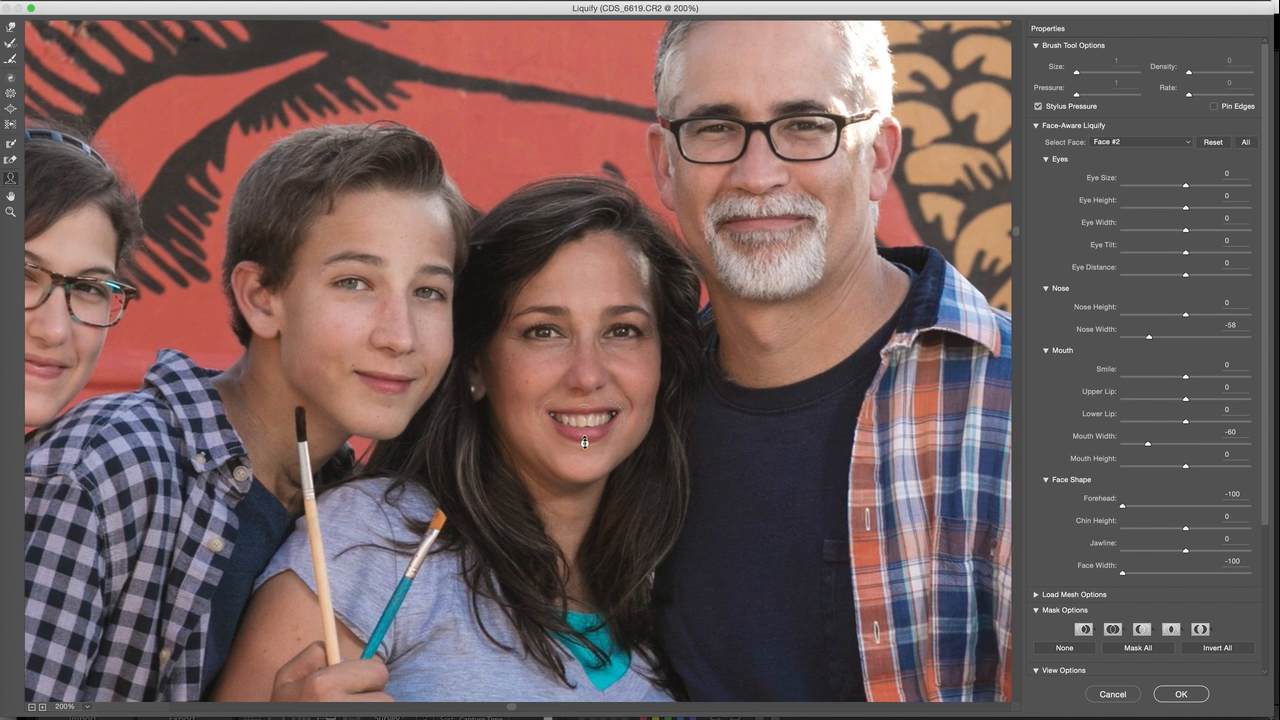
left_click(586, 437)
left_click_drag(678, 336, 318, 444)
left_click_drag(728, 473, 588, 352)
mouse_move(721, 203)
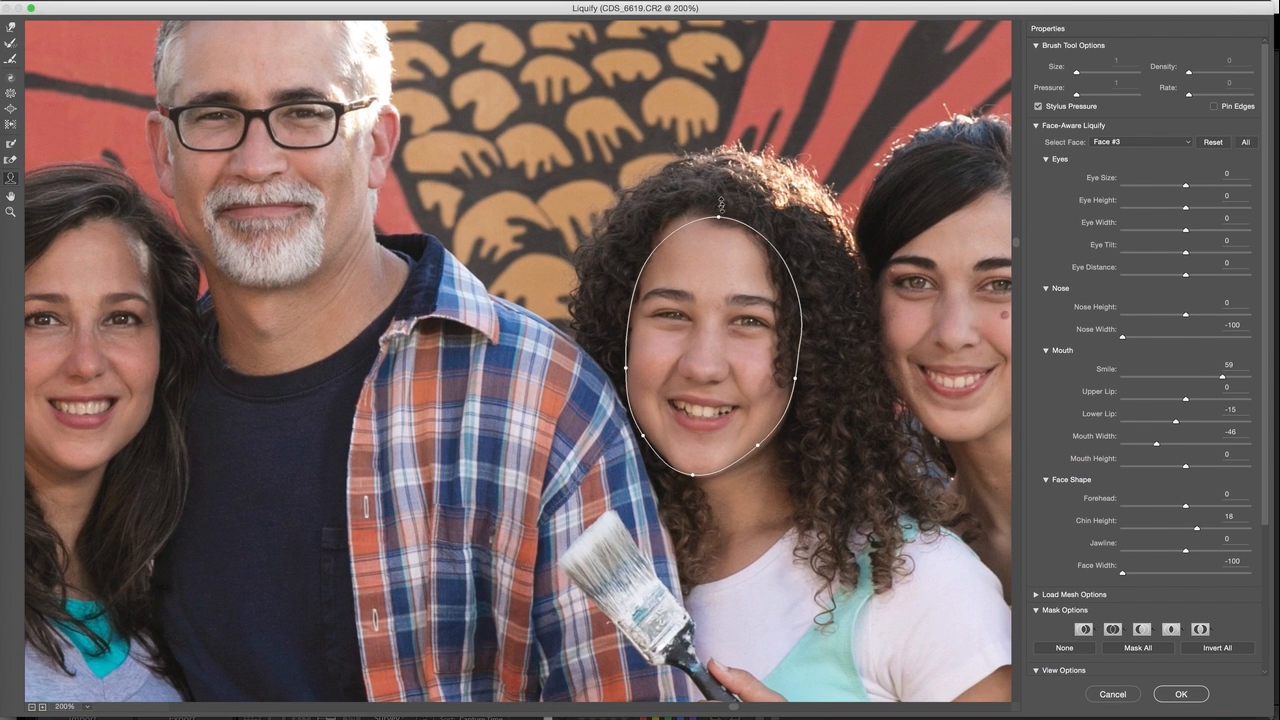
left_click_drag(719, 215, 718, 222)
left_click_drag(795, 382, 529, 352)
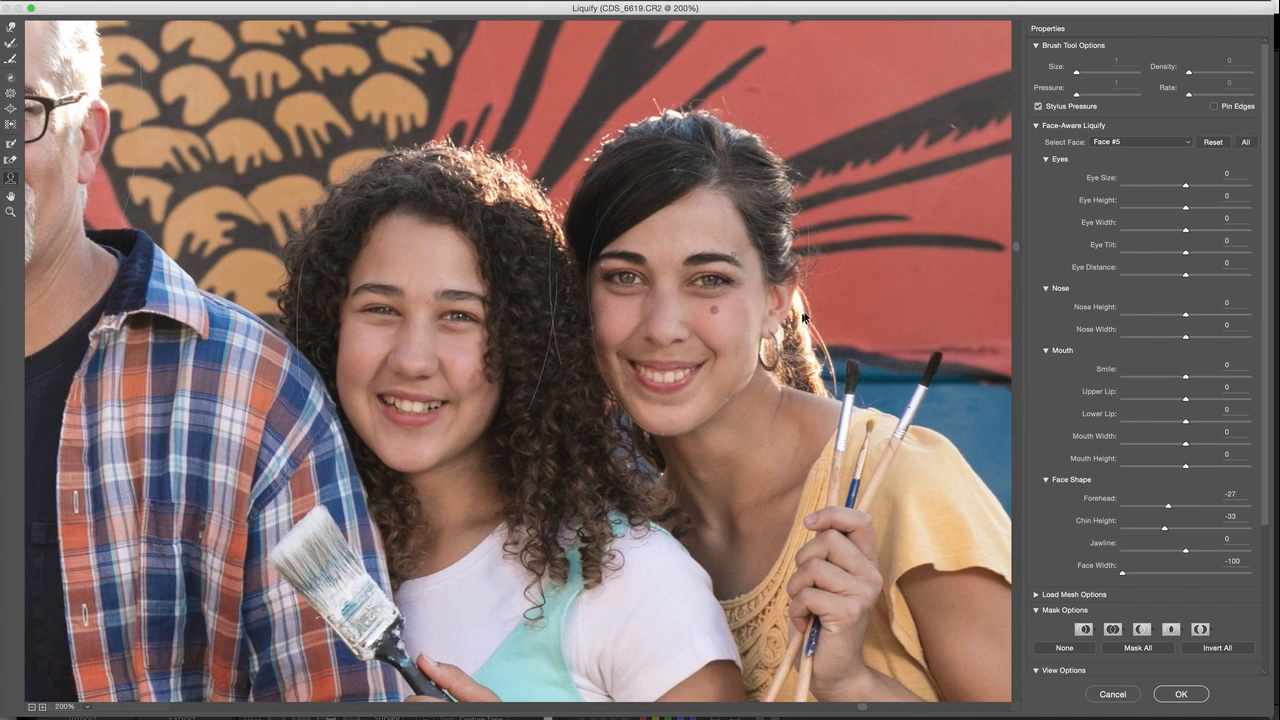
Set Face Width -92 and Eye Tilt -43 for the woman in yellow, and Eye Height 63 and Eye Tilt 4 for the curly-haired girl
left_click_drag(760, 328, 755, 329)
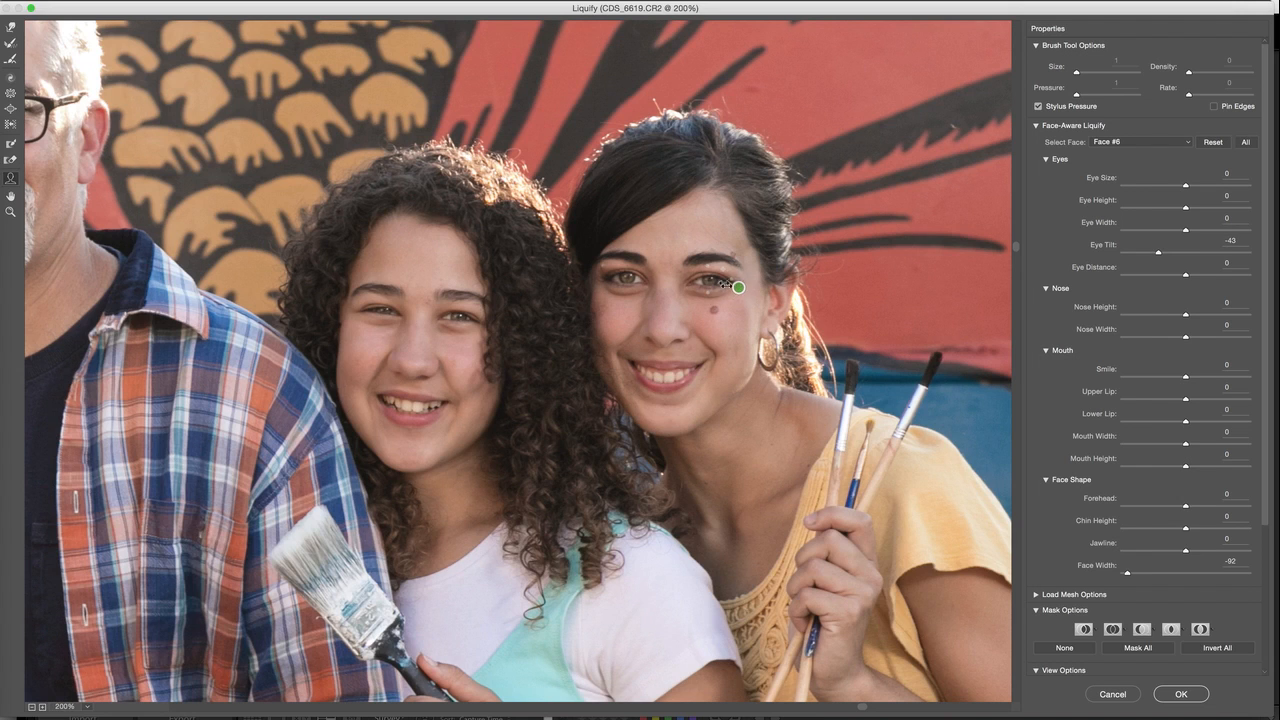
left_click_drag(709, 265, 709, 259)
left_click(457, 296)
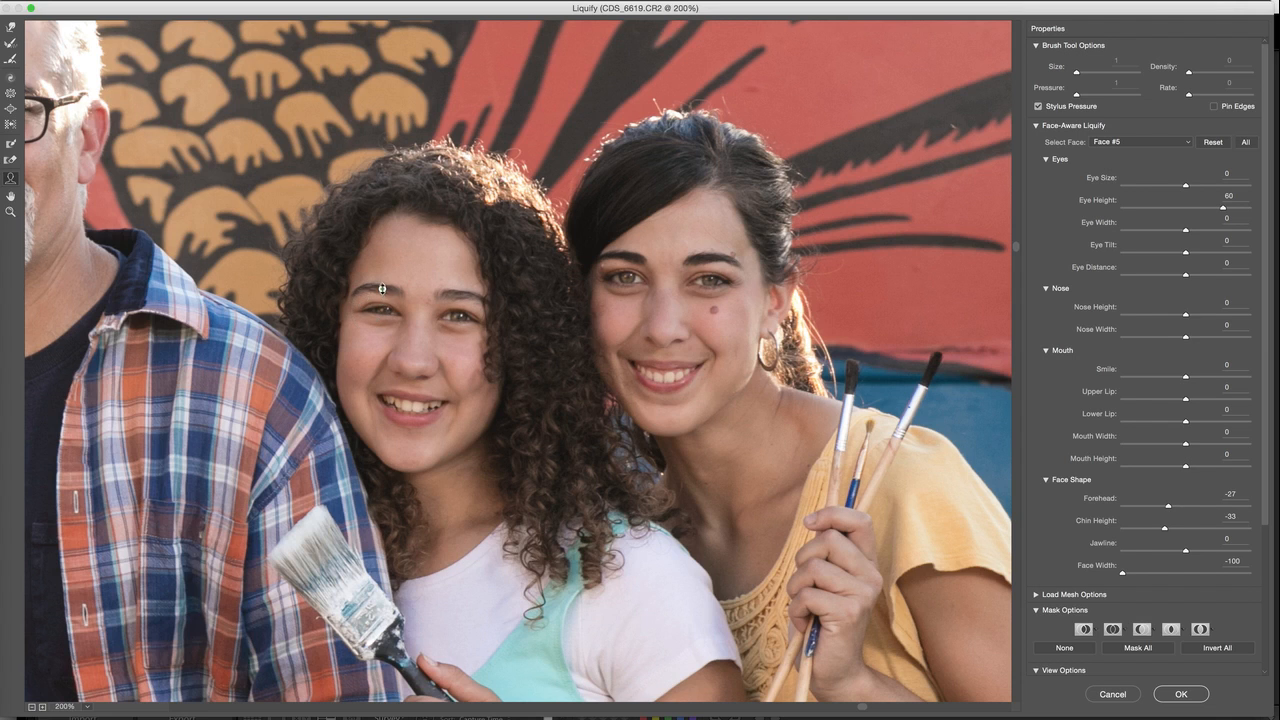
left_click_drag(348, 311, 348, 314)
left_click_drag(459, 309, 460, 311)
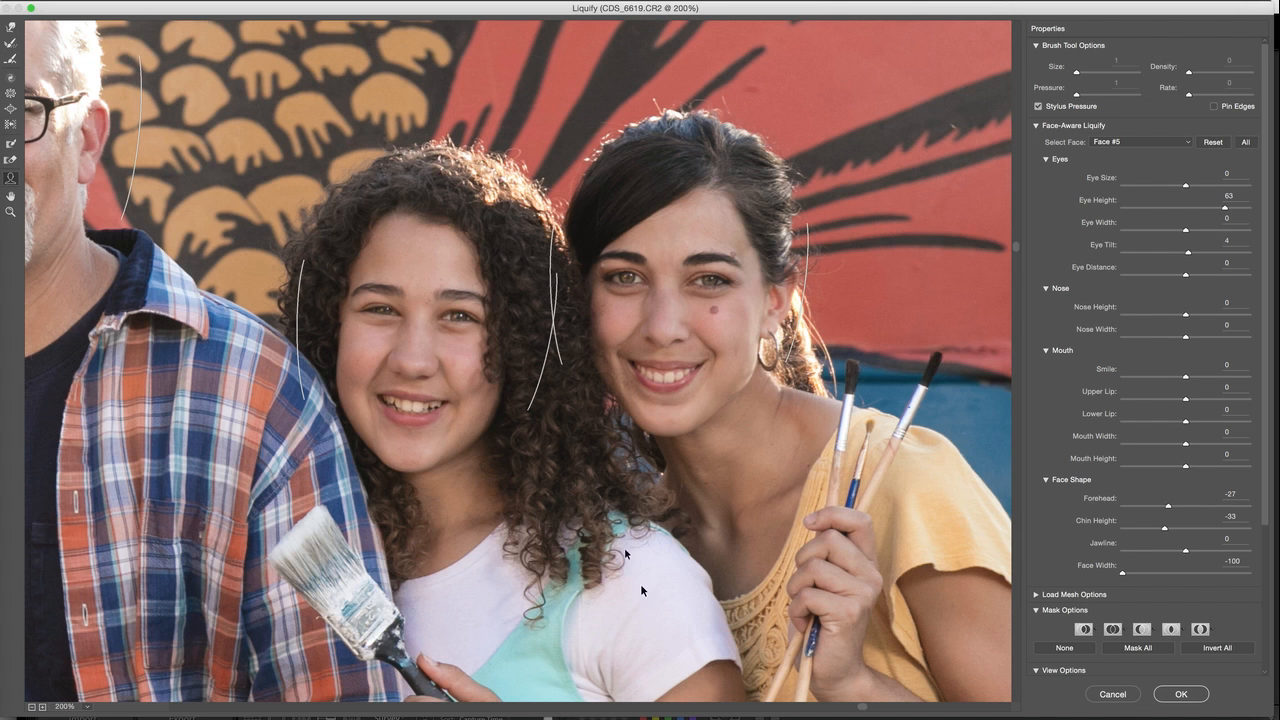
Review the whole family photo and apply the Liquify changes
key("z")
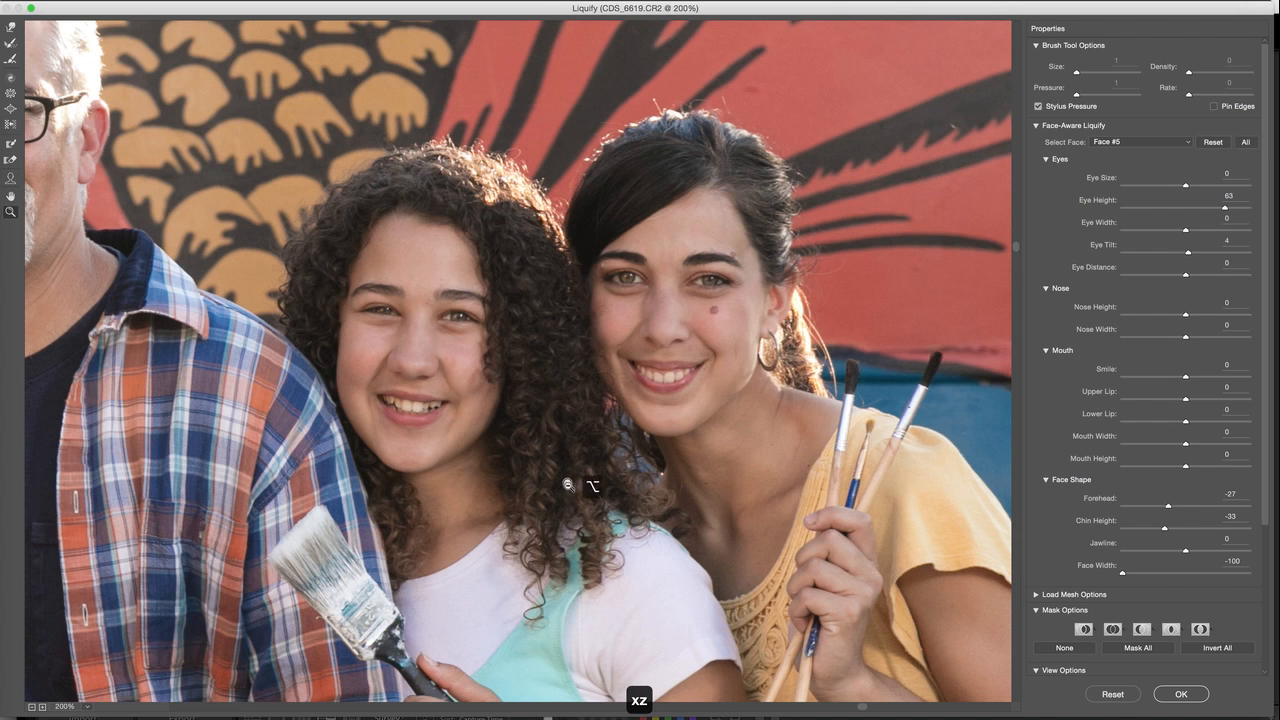
left_click(570, 485, "alt")
left_click(570, 485, "alt")
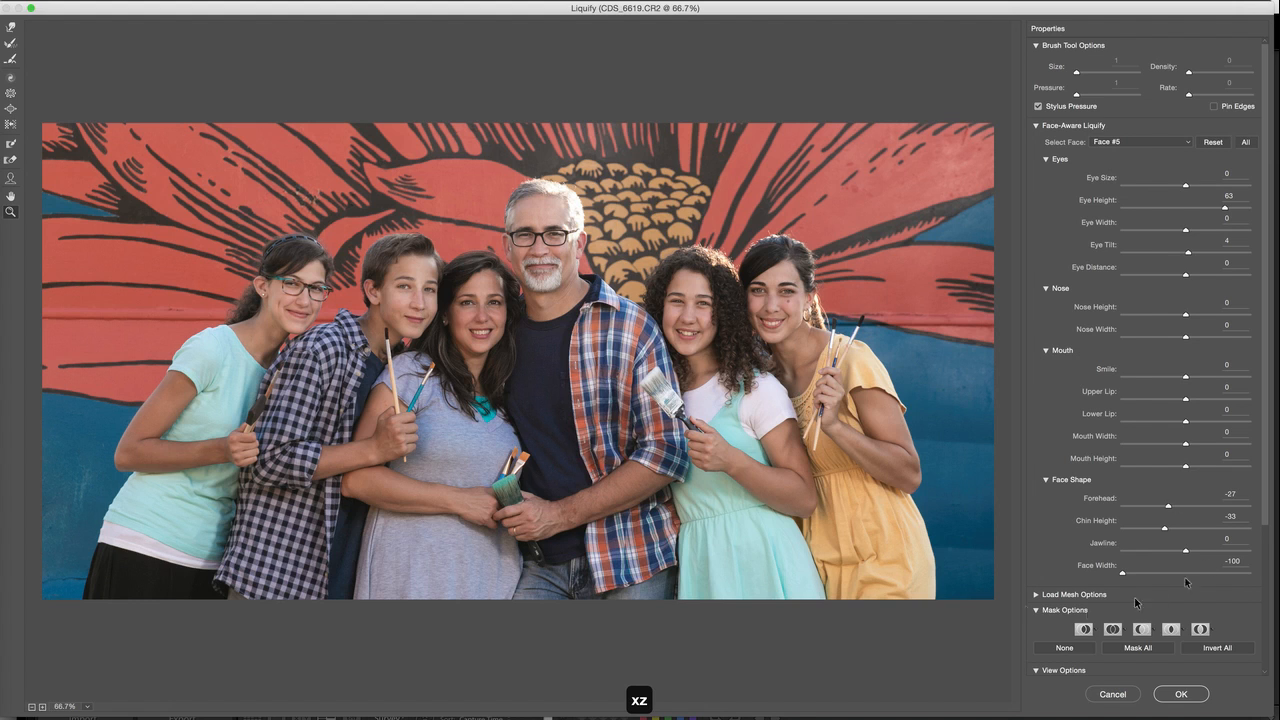
left_click_drag(1264, 504, 1264, 632)
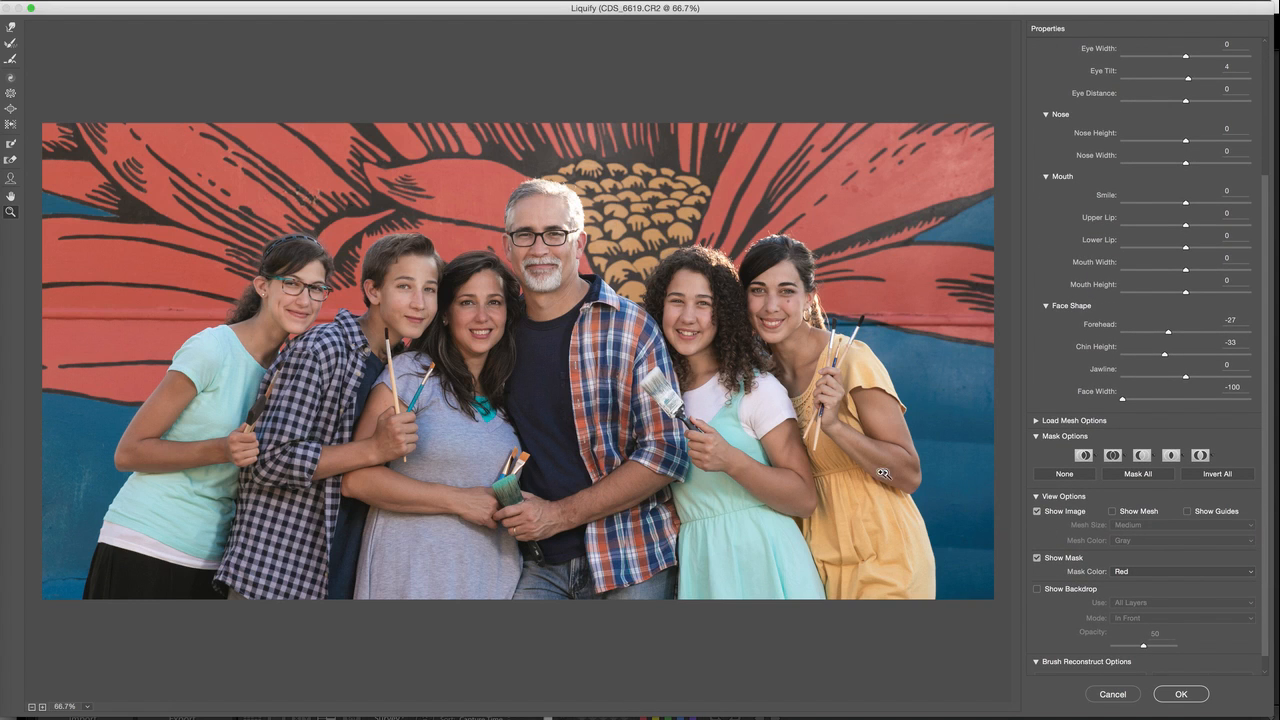
left_click(1192, 695)
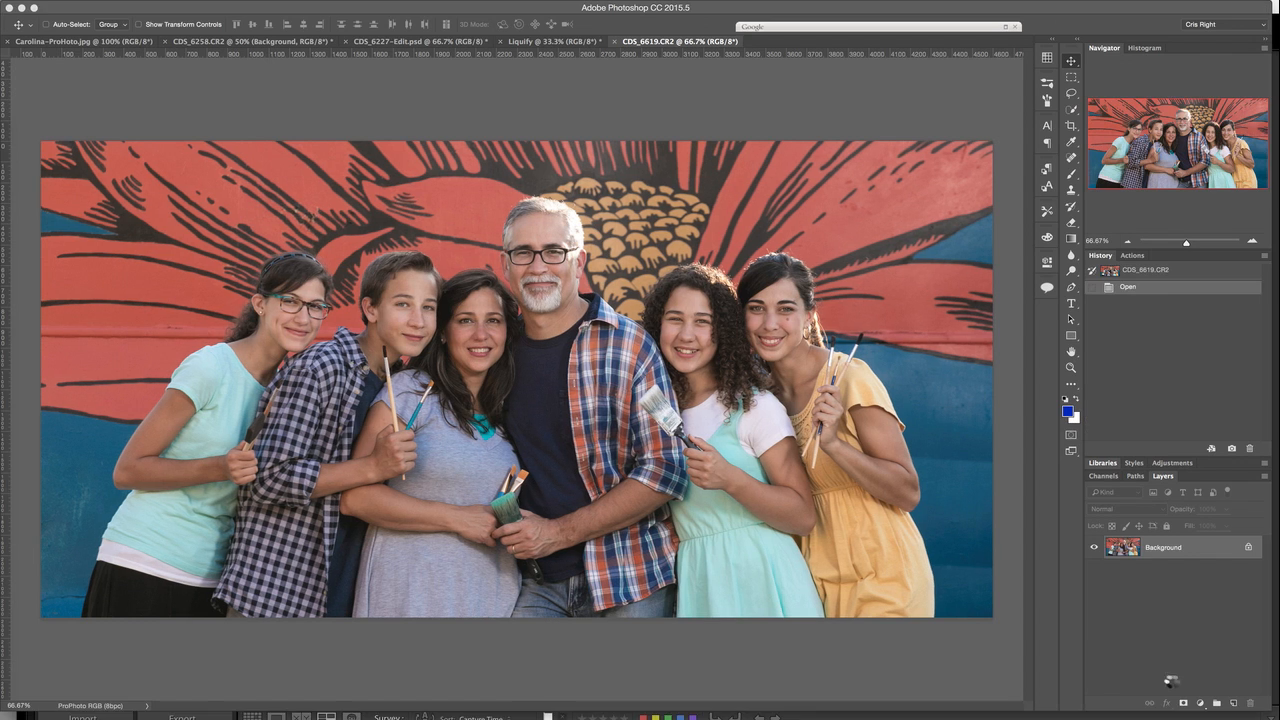